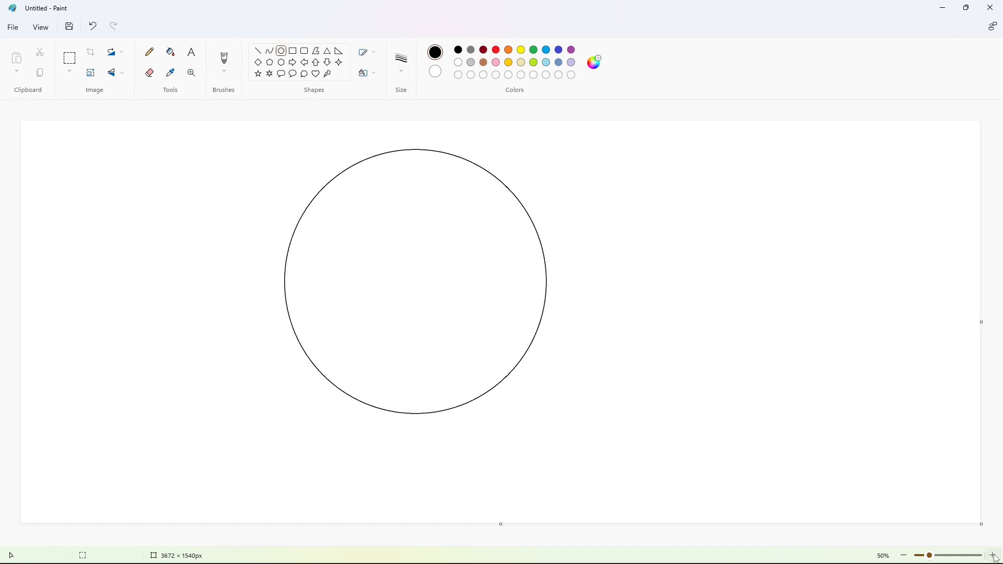
- Draw a horizontal line about 723 px long running left from the topmost point of the circle
{"action": "left_click", "coordinate": [992, 556]}
{"action": "left_click", "coordinate": [258, 50]}
{"action": "left_click_drag", "start_coordinate": [366, 182], "coordinate": [64, 181]}
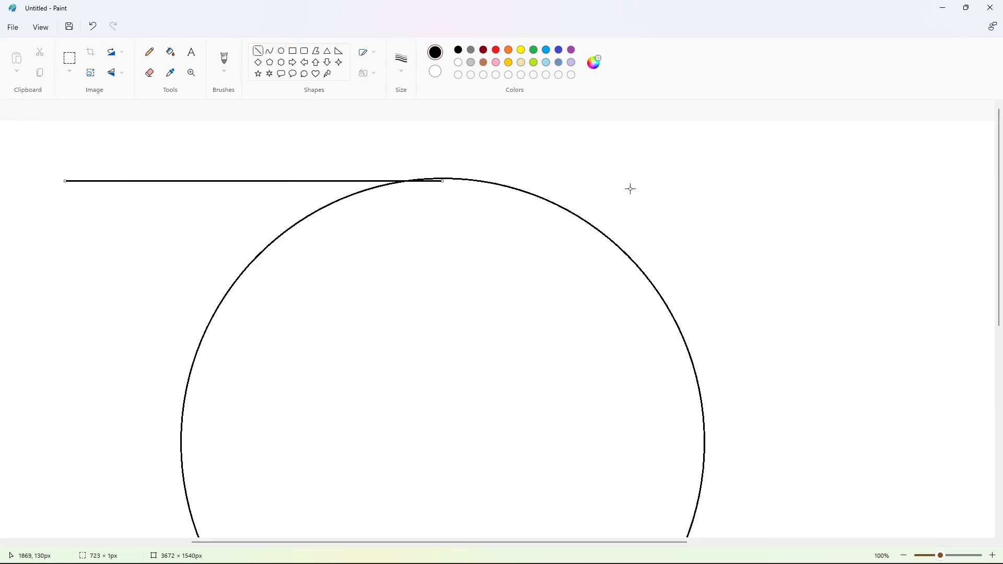
- Draw a horizontal line across the circle's left side, a vertical from its right end past the circle's bottom, and another up to the tangent line
{"action": "scroll", "coordinate": [784, 352], "scroll_direction": "down", "scroll_amount": 2}
{"action": "left_click", "coordinate": [910, 557]}
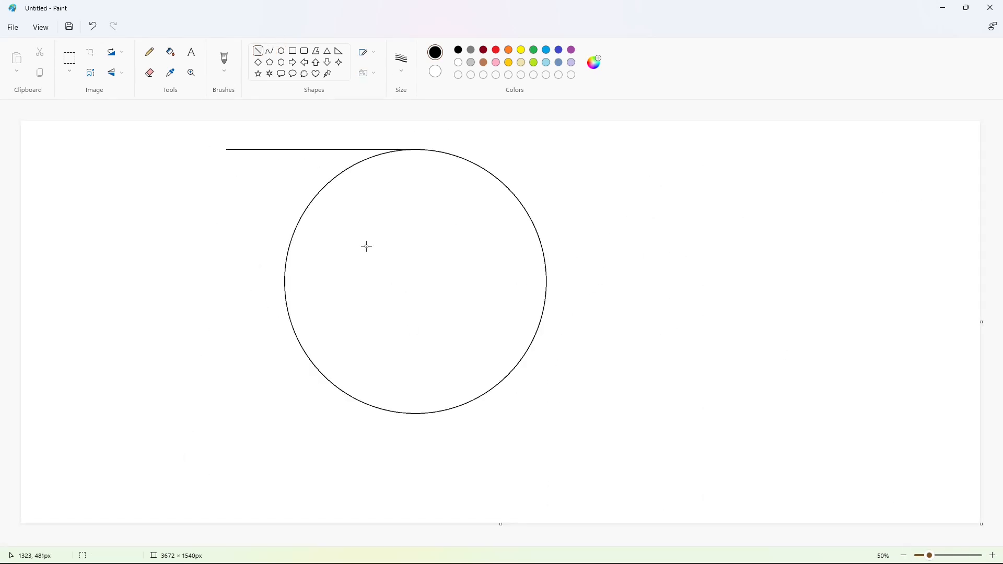
{"action": "left_click_drag", "start_coordinate": [445, 246], "coordinate": [264, 246]}
{"action": "left_click_drag", "start_coordinate": [445, 246], "coordinate": [445, 419]}
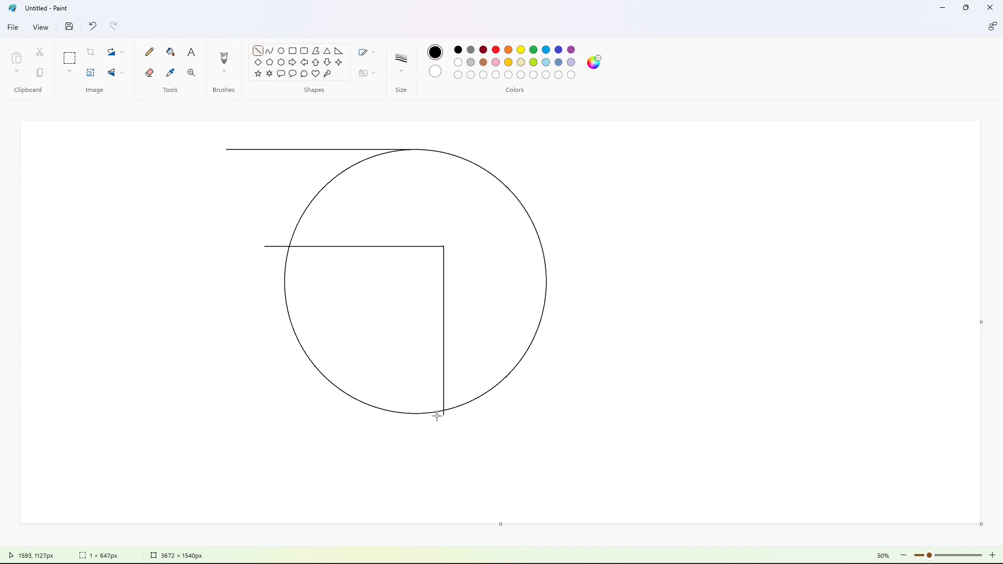
{"action": "left_click_drag", "start_coordinate": [366, 249], "coordinate": [366, 147]}
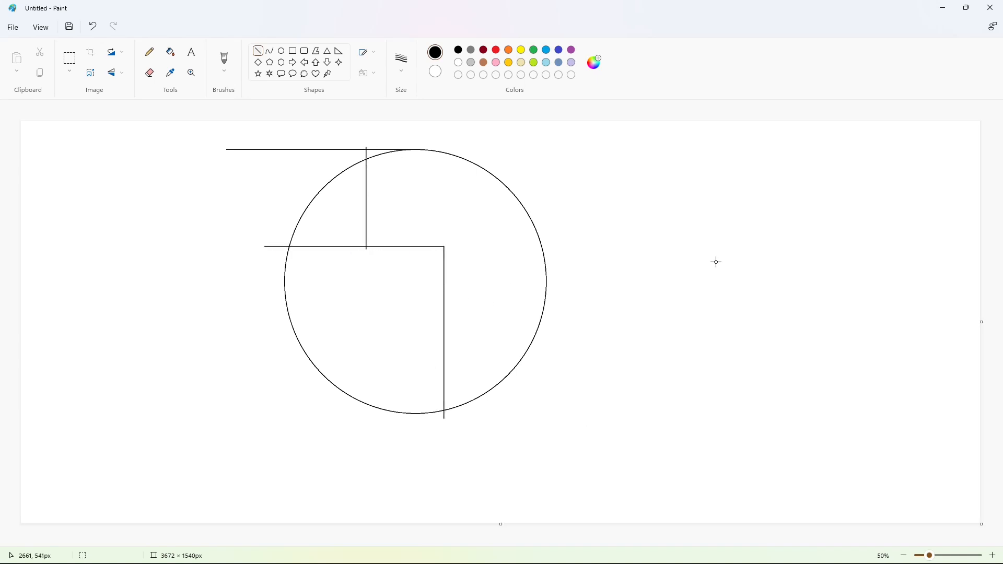
- Cut the outlines with short white lines at their crossings and erase the surplus line and arc segments with white fill
{"action": "left_click", "coordinate": [993, 555]}
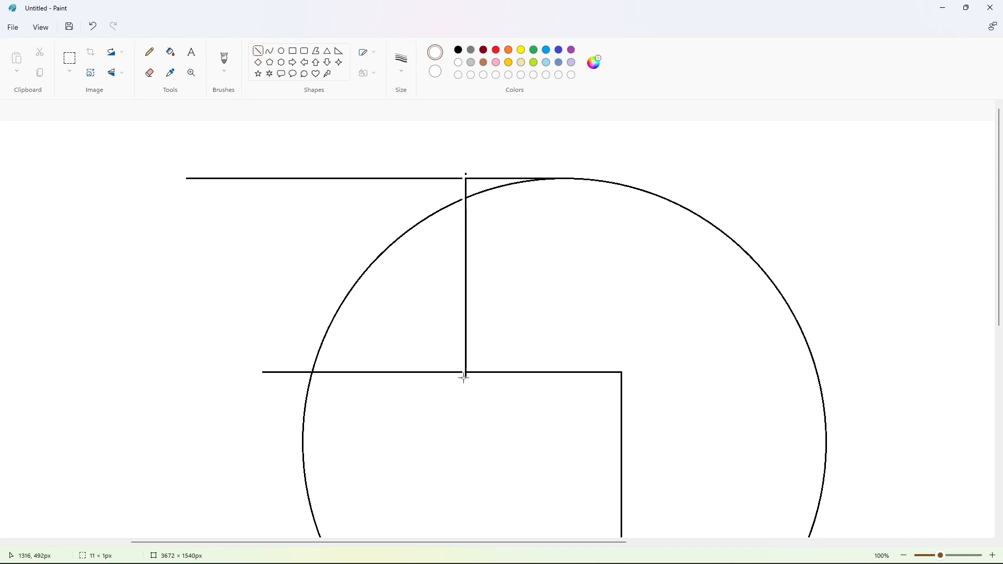
{"action": "scroll", "coordinate": [533, 400], "scroll_direction": "down", "scroll_amount": 10}
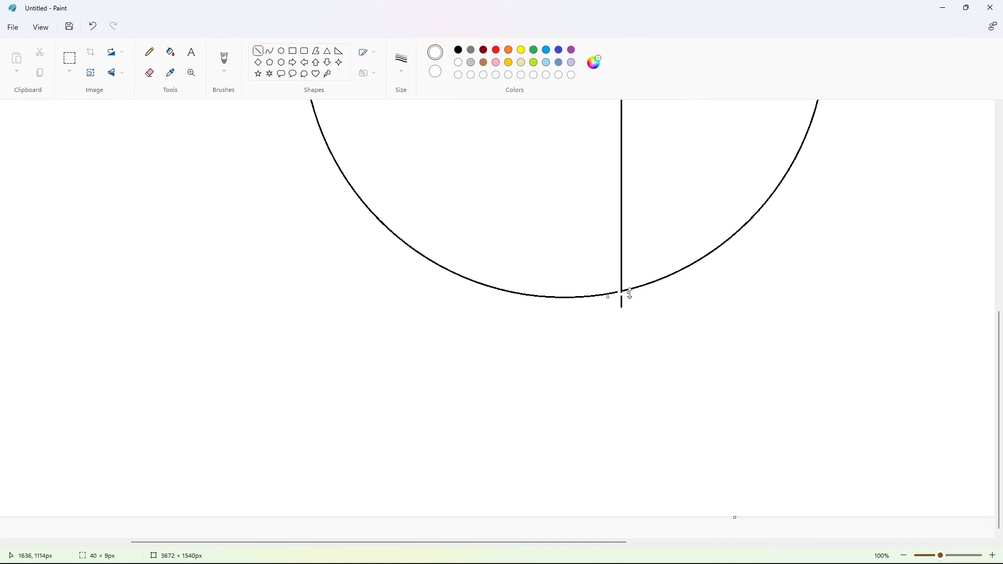
{"action": "left_click", "coordinate": [170, 52]}
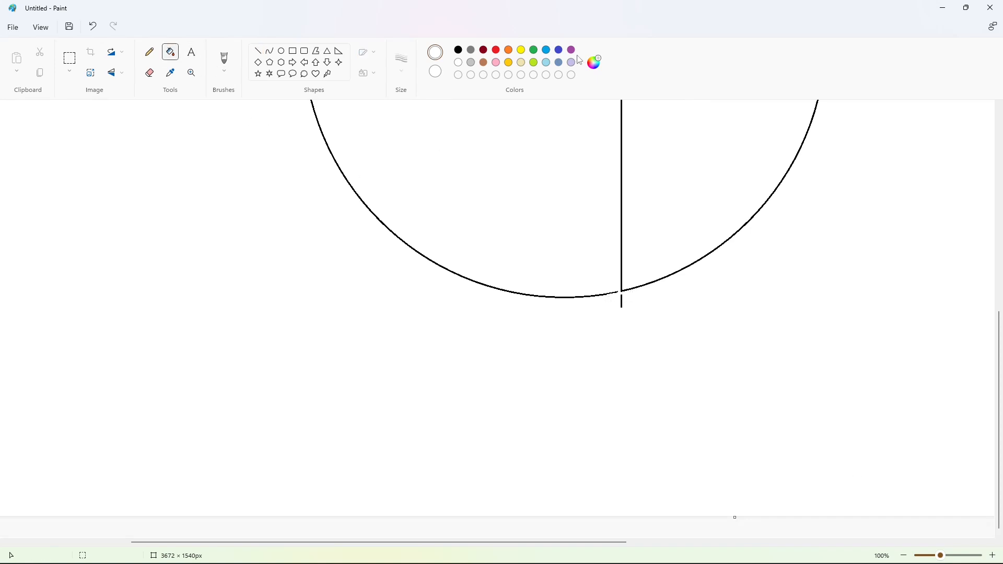
{"action": "left_click", "coordinate": [622, 253]}
{"action": "left_click", "coordinate": [460, 50]}
{"action": "left_click", "coordinate": [539, 261]}
{"action": "left_click", "coordinate": [458, 62]}
{"action": "left_click", "coordinate": [538, 261]}
- Recolour the remaining half-T outline black with the Fill tool
{"action": "left_click", "coordinate": [458, 50]}
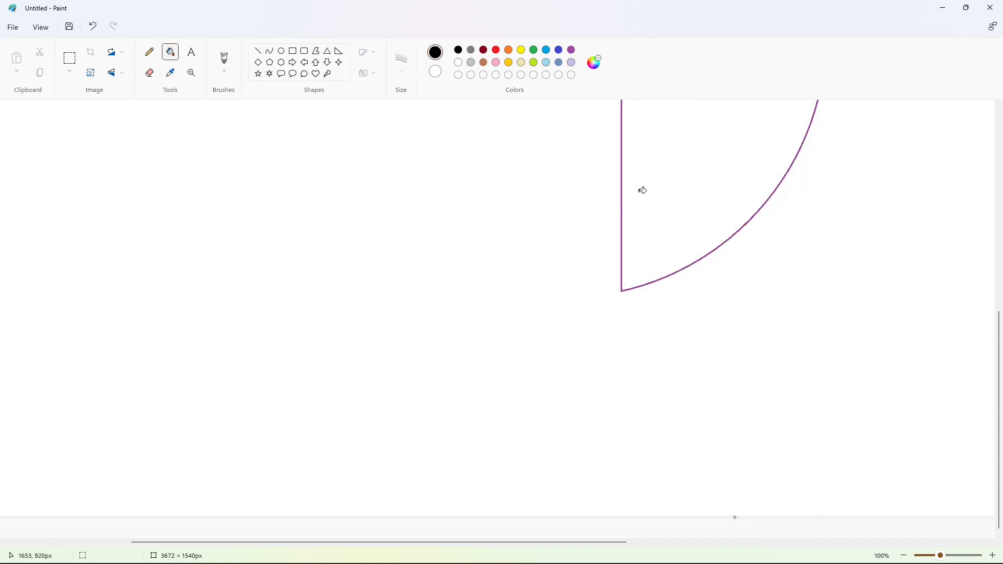
{"action": "left_click", "coordinate": [622, 210]}
{"action": "key", "text": "ctrl+z"}
{"action": "key", "text": "ctrl+minus"}
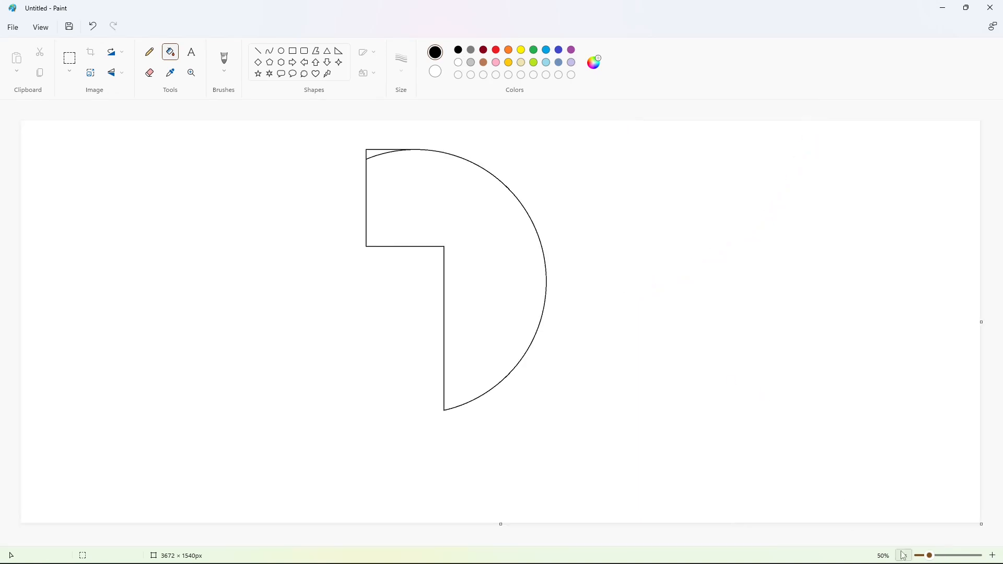
- Copy the half-T outline and recolour the original outline purple with the Fill tool
{"action": "left_click", "coordinate": [70, 59]}
{"action": "left_click_drag", "start_coordinate": [645, 454], "coordinate": [645, 454]}
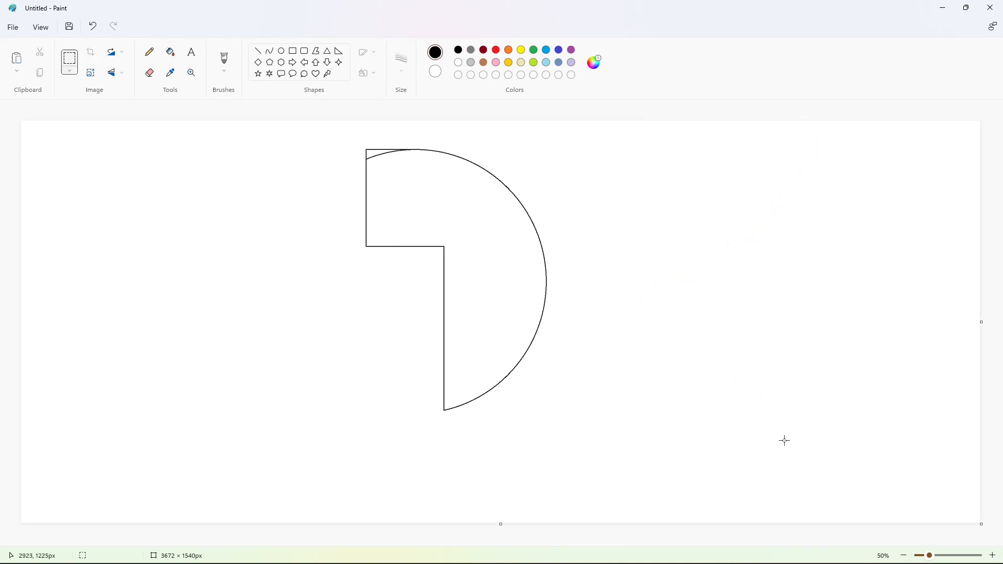
{"action": "left_click", "coordinate": [994, 557]}
{"action": "left_click", "coordinate": [572, 49]}
{"action": "left_click", "coordinate": [170, 51]}
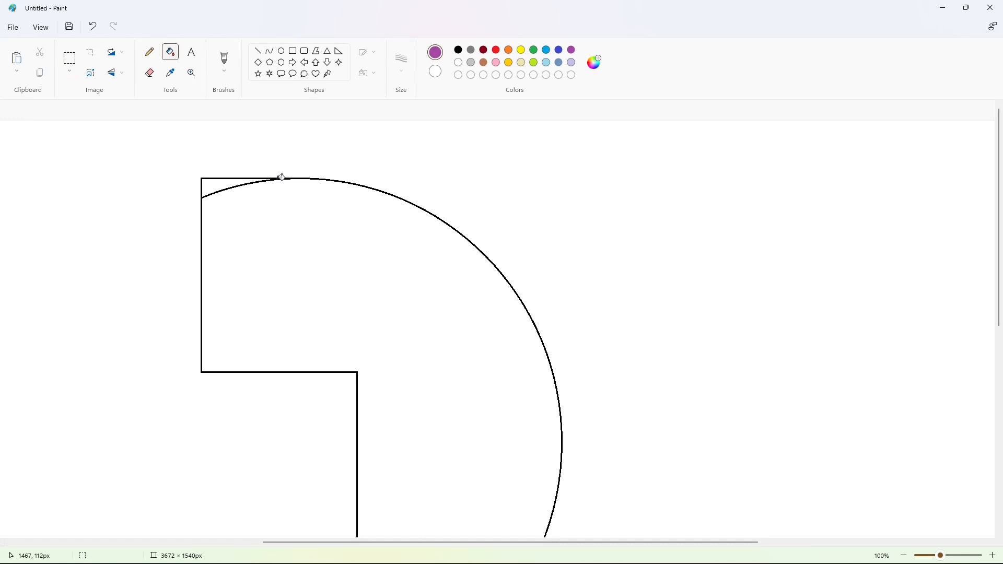
- Paste the copied black outline with transparent selection enabled and flip it horizontally
{"action": "left_click", "coordinate": [72, 72]}
{"action": "left_click", "coordinate": [68, 172]}
{"action": "left_click", "coordinate": [112, 72]}
{"action": "left_click", "coordinate": [112, 115]}
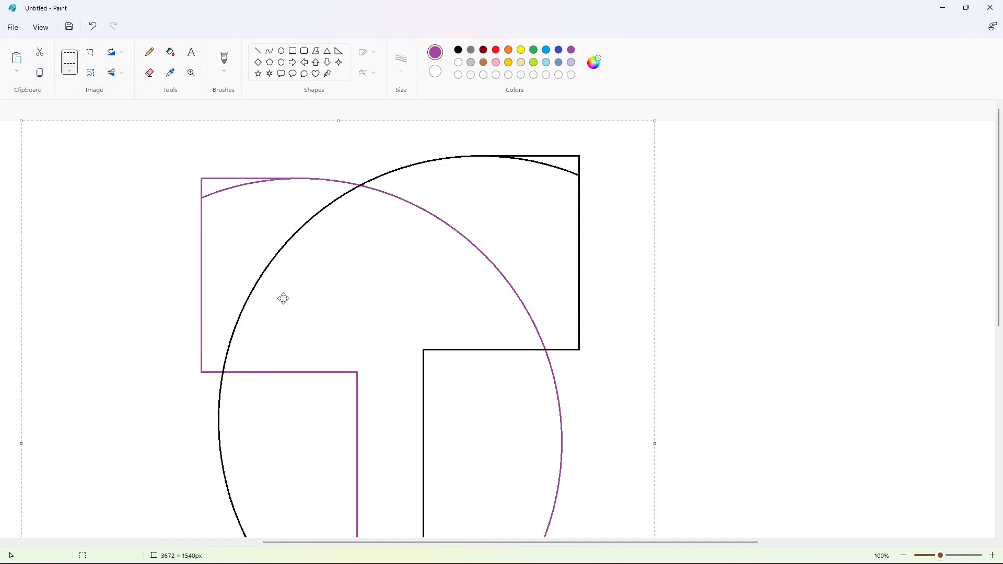
- Align the mirrored outline's top with the purple one and shift it right until each curve touches the other shape's vertical edge
{"action": "left_click_drag", "start_coordinate": [506, 239], "coordinate": [438, 260]}
{"action": "key", "text": "Right"}
{"action": "key", "text": "Right"}
{"action": "key", "text": "Right"}
{"action": "key", "text": "Right"}
{"action": "key", "text": "Right"}
{"action": "key", "text": "Right"}
{"action": "key", "text": "Right"}
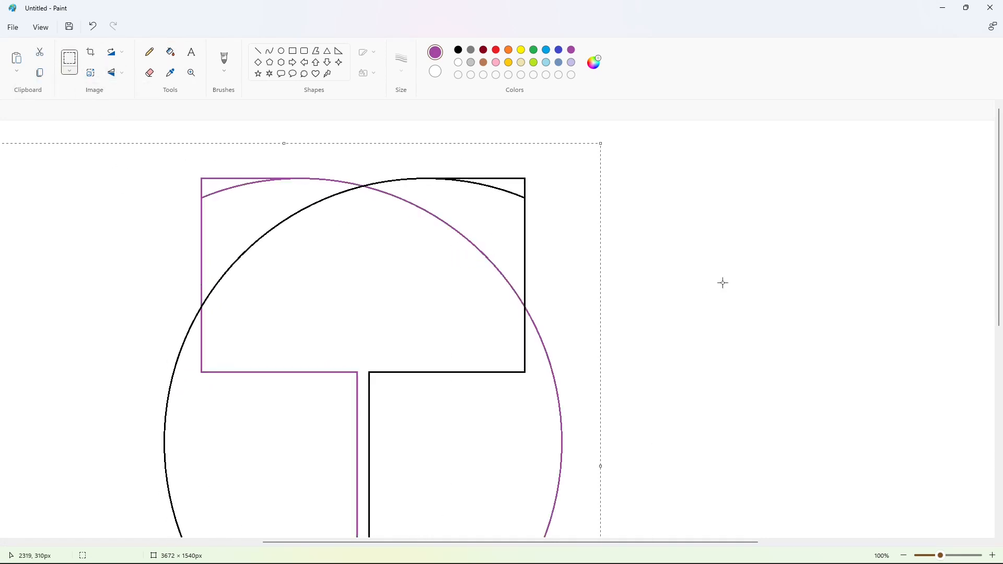
{"action": "scroll", "coordinate": [752, 302], "scroll_direction": "down", "scroll_amount": 3}
{"action": "key", "text": "Right"}
{"action": "key", "text": "Right"}
{"action": "key", "text": "Right"}
{"action": "key", "text": "Right"}
{"action": "key", "text": "Right"}
{"action": "key", "text": "Right"}
{"action": "key", "text": "Right"}
{"action": "key", "text": "Right"}
{"action": "key", "text": "Right"}
{"action": "key", "text": "Right"}
{"action": "key", "text": "Right"}
{"action": "key", "text": "Right"}
{"action": "key", "text": "Right"}
{"action": "key", "text": "Right"}
{"action": "key", "text": "Right"}
{"action": "key", "text": "Right"}
{"action": "key", "text": "Right"}
{"action": "key", "text": "Right"}
{"action": "key", "text": "Right"}
{"action": "key", "text": "Right"}
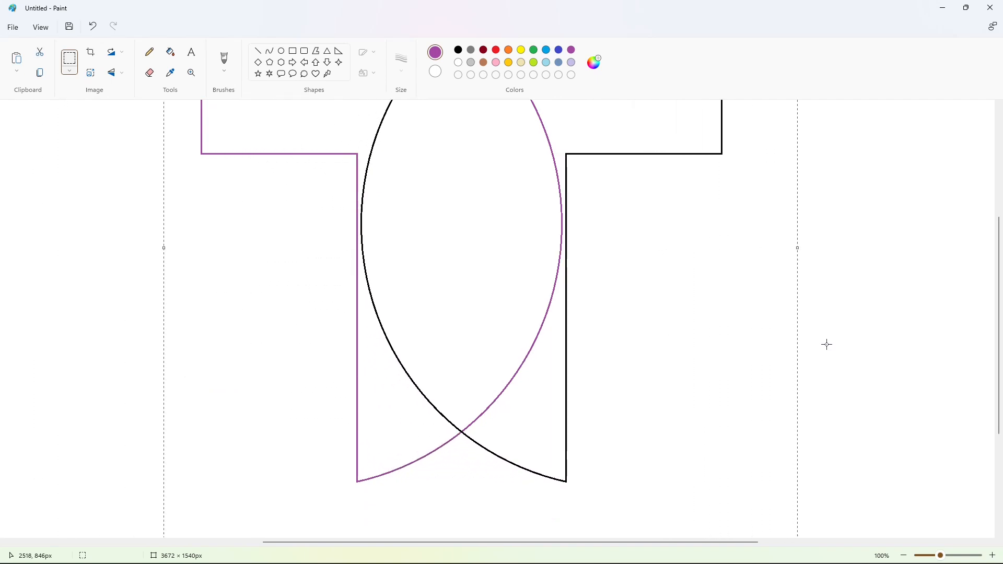
{"action": "key", "text": "Left"}
{"action": "key", "text": "Left"}
{"action": "scroll", "coordinate": [871, 396], "scroll_direction": "up", "scroll_amount": 3}
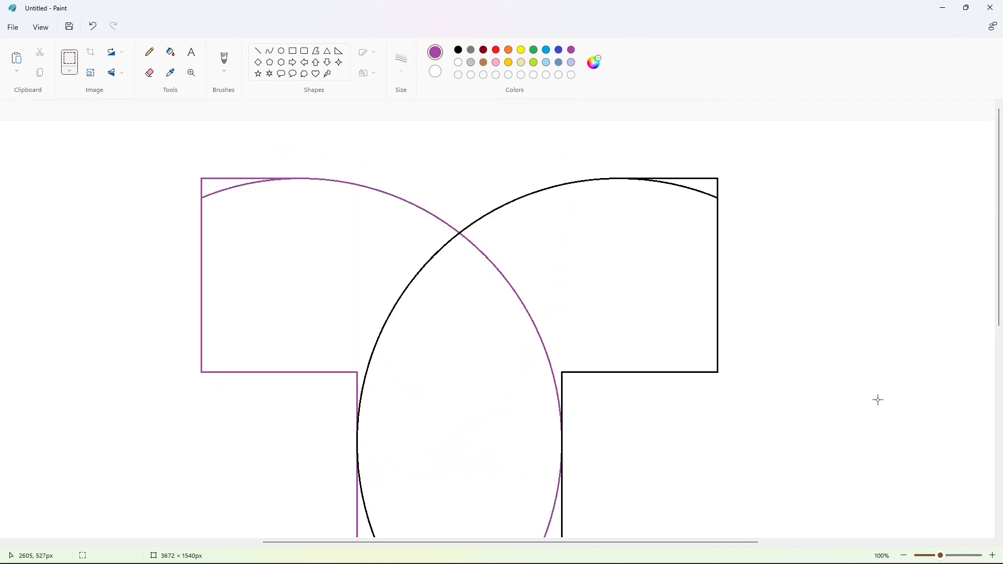
- Fill the left shape's regions outside the overlap with purple
{"action": "left_click", "coordinate": [171, 52]}
{"action": "left_click", "coordinate": [293, 251]}
{"action": "scroll", "coordinate": [652, 387], "scroll_direction": "down", "scroll_amount": 3}
{"action": "scroll", "coordinate": [654, 387], "scroll_direction": "up", "scroll_amount": 3}
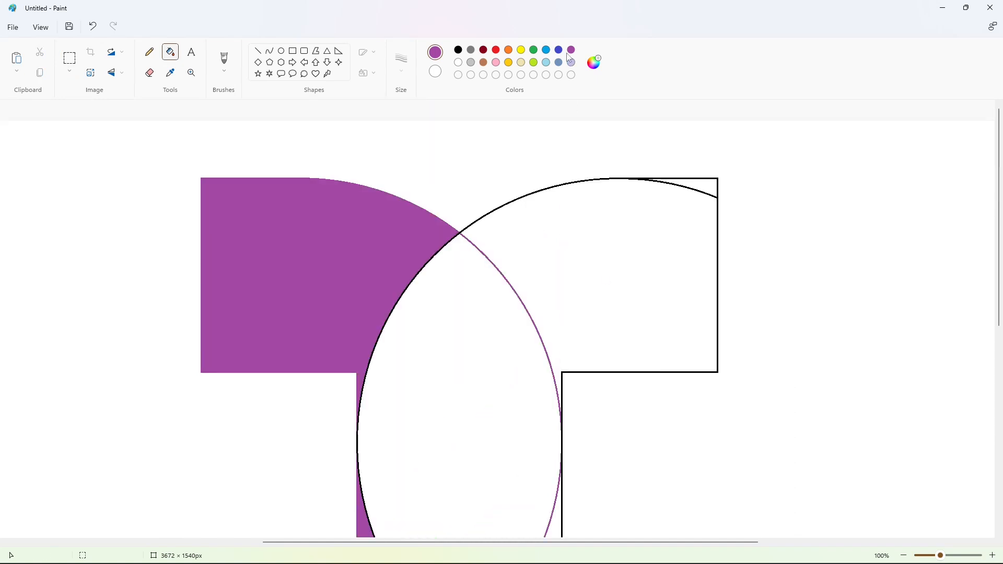
- Fill the right shape's regions outside the overlap with indigo and the central lens-shaped overlap with brown
{"action": "left_click", "coordinate": [559, 49]}
{"action": "left_click", "coordinate": [632, 292]}
{"action": "scroll", "coordinate": [538, 351], "scroll_direction": "down", "scroll_amount": 4}
{"action": "left_click", "coordinate": [535, 328]}
{"action": "scroll", "coordinate": [636, 322], "scroll_direction": "up", "scroll_amount": 2}
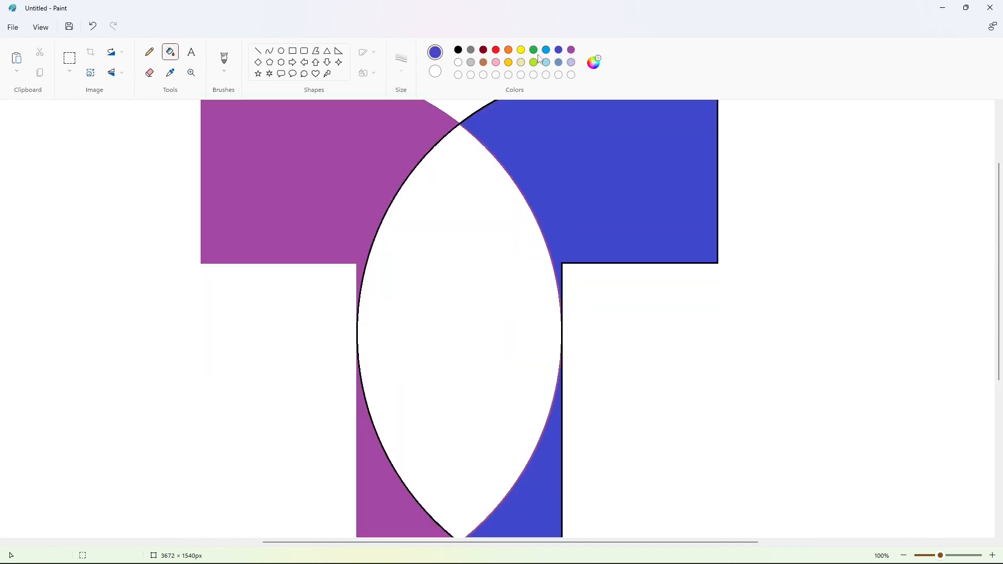
{"action": "left_click", "coordinate": [484, 62]}
{"action": "left_click", "coordinate": [448, 311]}
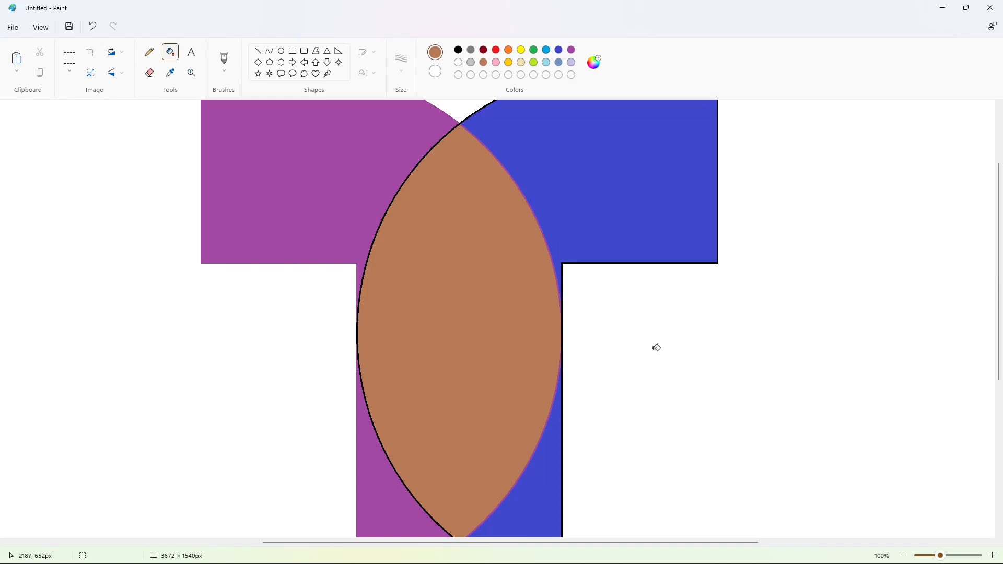
- Separate the lens's black left arc at both crossings with thin brown lines, and fill that arc brown
{"action": "scroll", "coordinate": [658, 348], "scroll_direction": "up", "scroll_amount": 2}
{"action": "scroll", "coordinate": [608, 392], "scroll_direction": "right", "scroll_amount": 5}
{"action": "scroll", "coordinate": [575, 313], "scroll_direction": "up", "scroll_amount": 2}
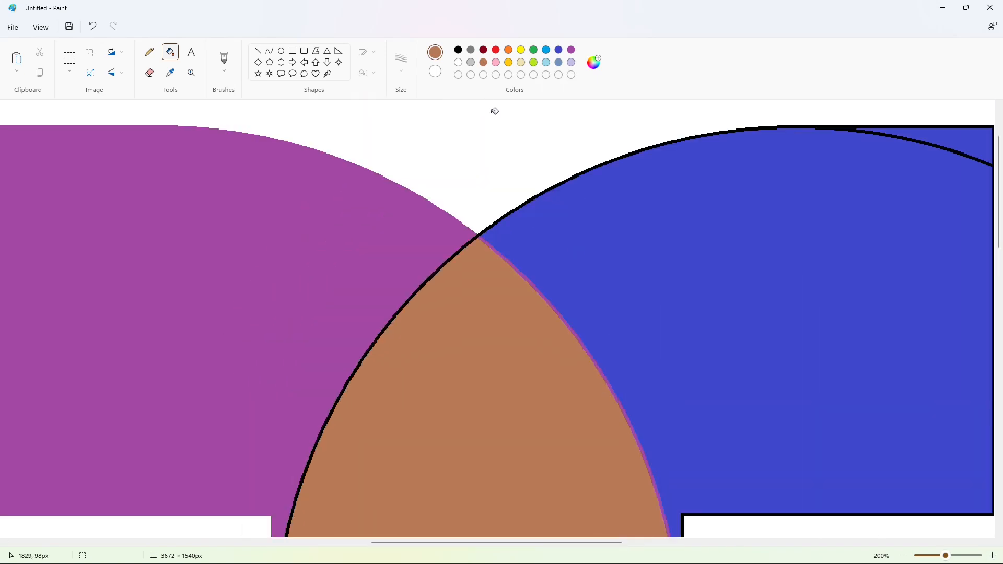
{"action": "left_click", "coordinate": [258, 51]}
{"action": "left_click", "coordinate": [404, 65]}
{"action": "left_click", "coordinate": [409, 122]}
{"action": "left_click_drag", "start_coordinate": [476, 235], "coordinate": [483, 240]}
{"action": "scroll", "coordinate": [542, 376], "scroll_direction": "down", "scroll_amount": 10}
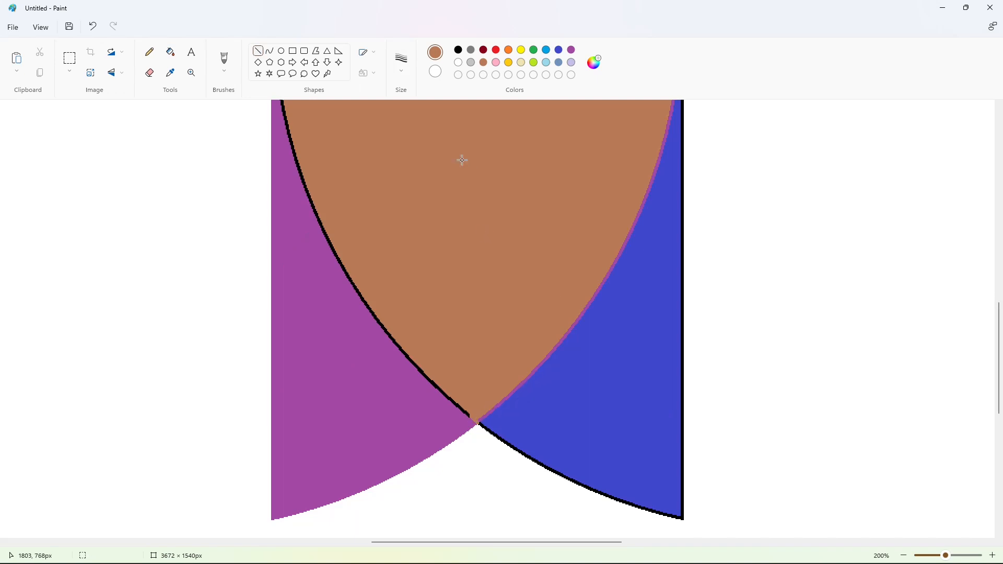
{"action": "left_click", "coordinate": [171, 52]}
{"action": "left_click", "coordinate": [313, 200]}
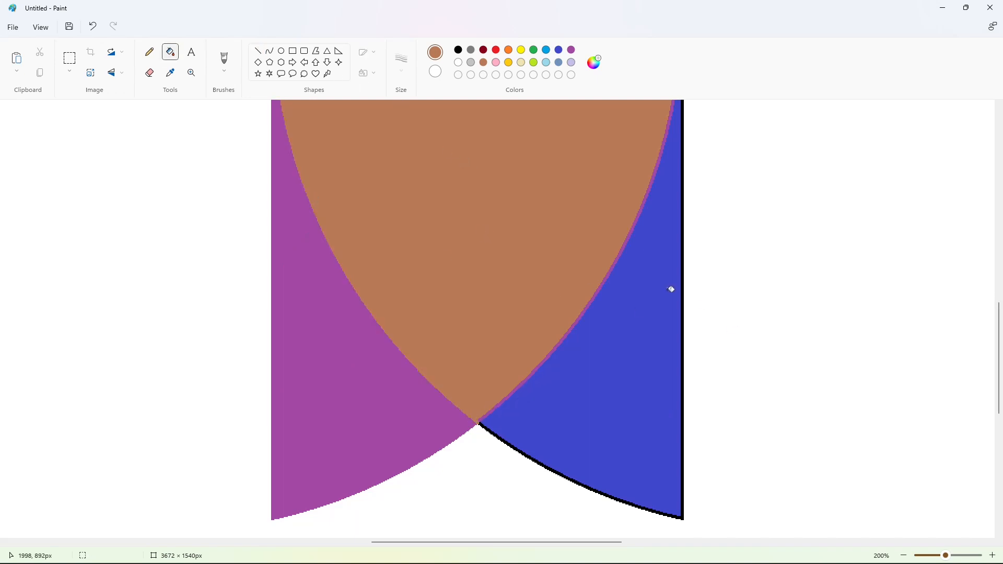
{"action": "scroll", "coordinate": [670, 287], "scroll_direction": "up", "scroll_amount": 10}
{"action": "scroll", "coordinate": [660, 297], "scroll_direction": "down", "scroll_amount": 10}
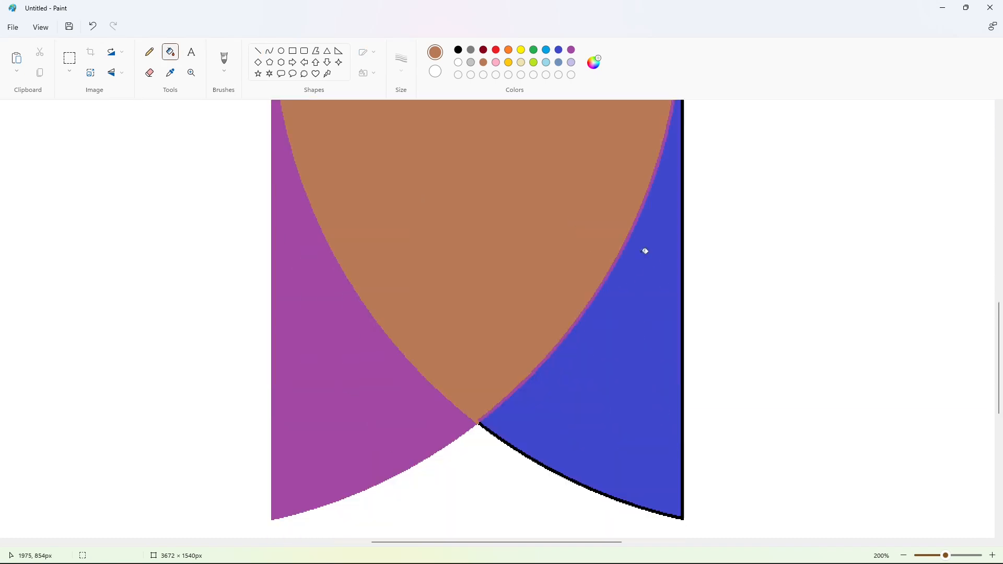
{"action": "scroll", "coordinate": [645, 251], "scroll_direction": "up", "scroll_amount": 4}
{"action": "left_click", "coordinate": [676, 292]}
{"action": "key", "text": "ctrl+z"}
{"action": "key", "text": "ctrl+z"}
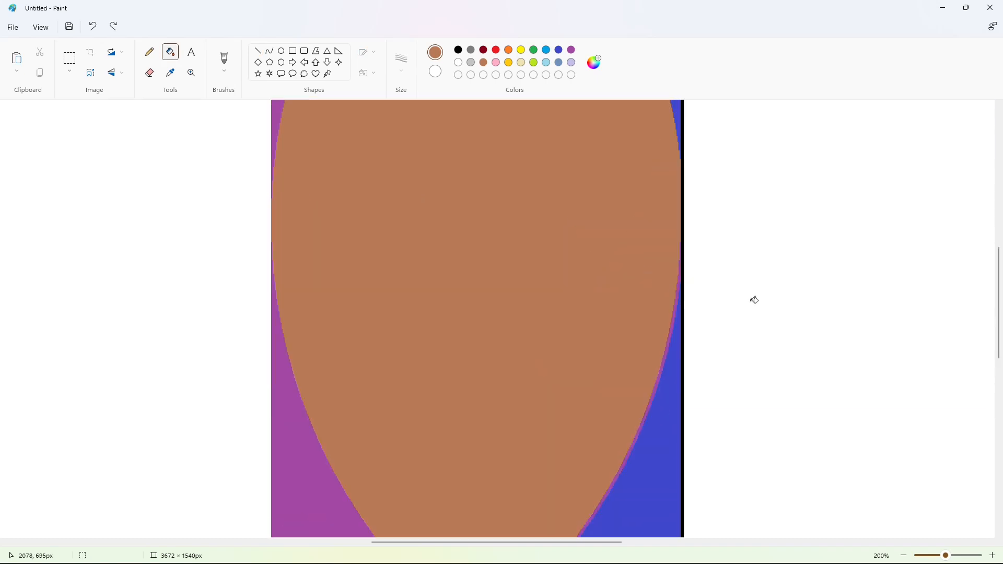
- Copy a section of the lens's left edge and paste it onto the blank canvas beside the left shape
{"action": "left_click", "coordinate": [69, 58]}
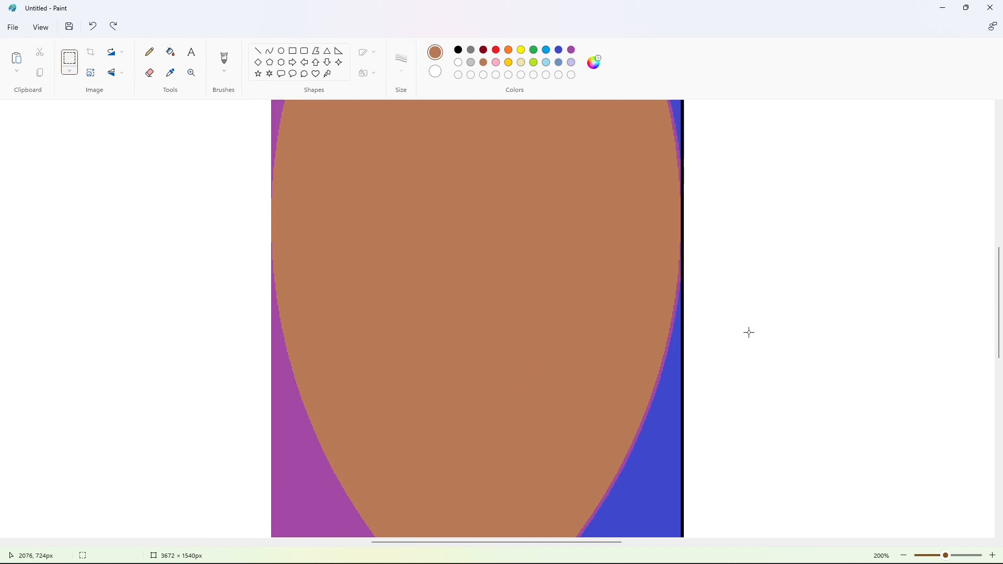
{"action": "scroll", "coordinate": [713, 318], "scroll_direction": "up", "scroll_amount": 2}
{"action": "scroll", "coordinate": [188, 257], "scroll_direction": "down", "scroll_amount": 2}
{"action": "left_click_drag", "start_coordinate": [366, 318], "coordinate": [367, 319]}
{"action": "key", "text": "ctrl+c"}
{"action": "key", "text": "ctrl+v"}
{"action": "left_click_drag", "start_coordinate": [111, 232], "coordinate": [113, 267]}
- Remove the purple remnants along the pasted piece's curved edge with white fill
{"action": "left_click", "coordinate": [170, 52]}
{"action": "left_click", "coordinate": [457, 62]}
{"action": "left_click", "coordinate": [62, 164]}
{"action": "left_click", "coordinate": [65, 298]}
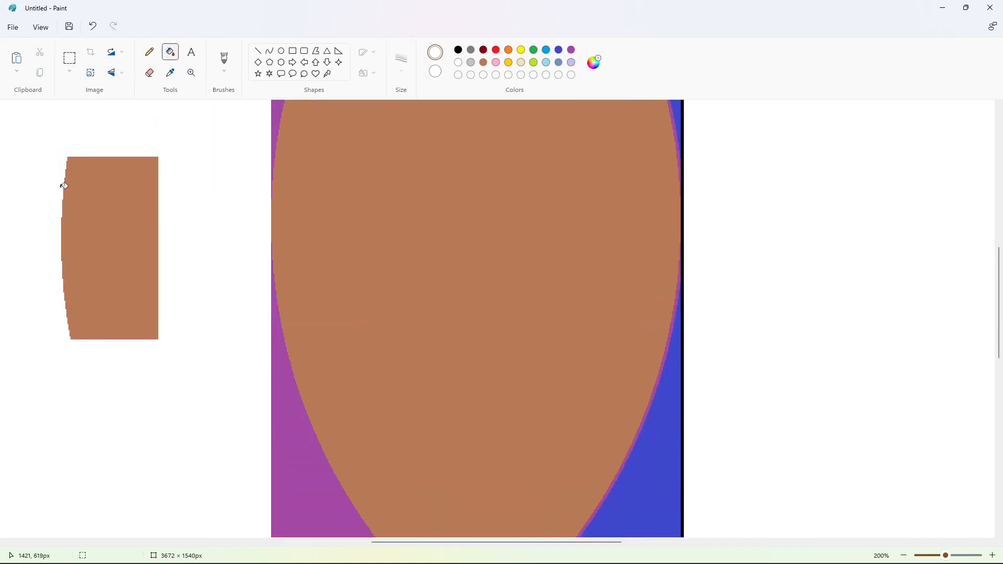
- Copy the cleaned brown edge piece, paste a duplicate and flip it horizontally
{"action": "left_click", "coordinate": [70, 59]}
{"action": "left_click_drag", "start_coordinate": [21, 121], "coordinate": [222, 395]}
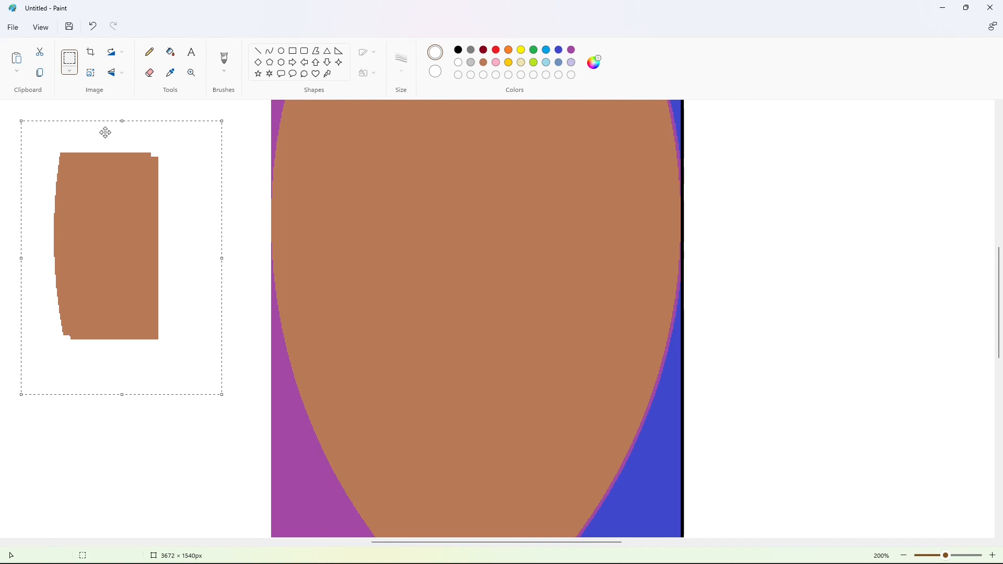
{"action": "left_click", "coordinate": [116, 72]}
{"action": "left_click", "coordinate": [125, 108]}
- Try to align the flipped brown piece with the widest part of the lens's right edge
{"action": "left_click_drag", "start_coordinate": [118, 223], "coordinate": [606, 233]}
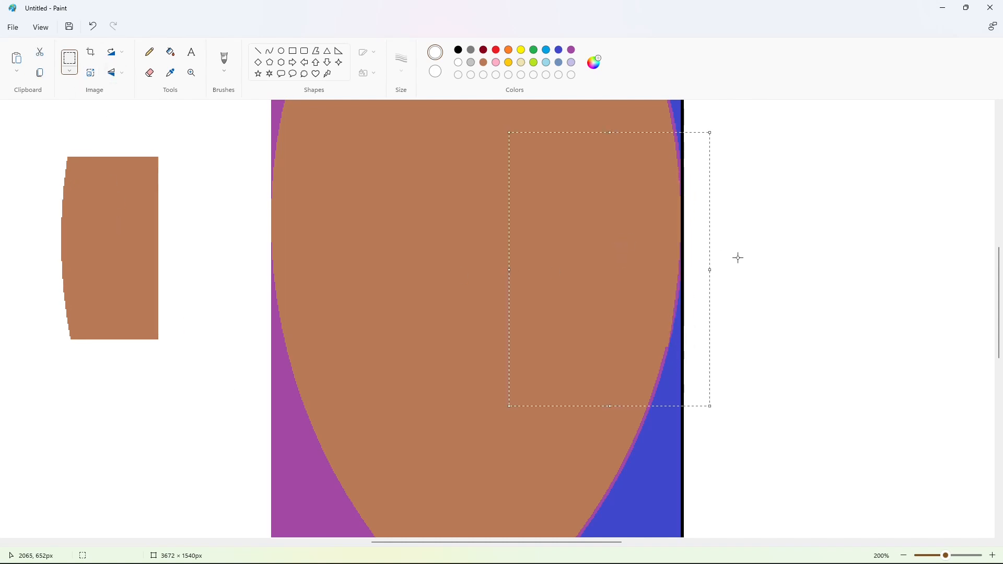
{"action": "key", "text": "Right"}
{"action": "key", "text": "Right"}
{"action": "key", "text": "Right"}
{"action": "key", "text": "Right"}
{"action": "key", "text": "Right"}
{"action": "key", "text": "Right"}
{"action": "key", "text": "Up"}
{"action": "key", "text": "Up"}
{"action": "key", "text": "Up"}
{"action": "key", "text": "Up"}
{"action": "key", "text": "Up"}
{"action": "key", "text": "Up"}
{"action": "key", "text": "Up"}
{"action": "key", "text": "Up"}
{"action": "key", "text": "Up"}
{"action": "key", "text": "Up"}
{"action": "key", "text": "Up"}
{"action": "key", "text": "Up"}
{"action": "key", "text": "Up"}
{"action": "key", "text": "Up"}
{"action": "key", "text": "Up"}
{"action": "key", "text": "Up"}
{"action": "key", "text": "Up"}
{"action": "key", "text": "Up"}
{"action": "key", "text": "Up"}
{"action": "key", "text": "Up"}
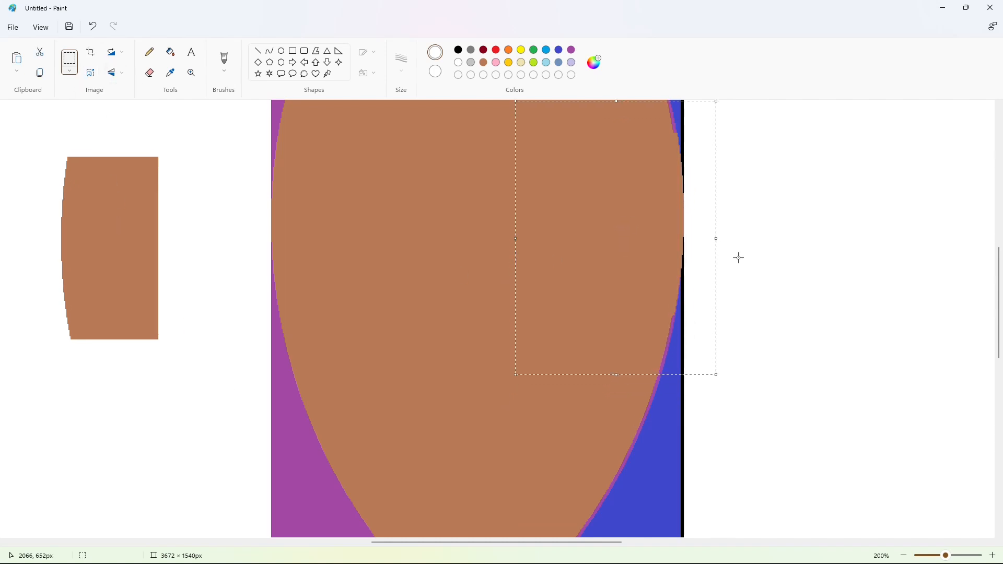
{"action": "key", "text": "ctrl+z"}
- Fill the thin purple arc along the lens's right side with brown
{"action": "left_click", "coordinate": [174, 49]}
{"action": "scroll", "coordinate": [705, 166], "scroll_direction": "down", "scroll_amount": 2}
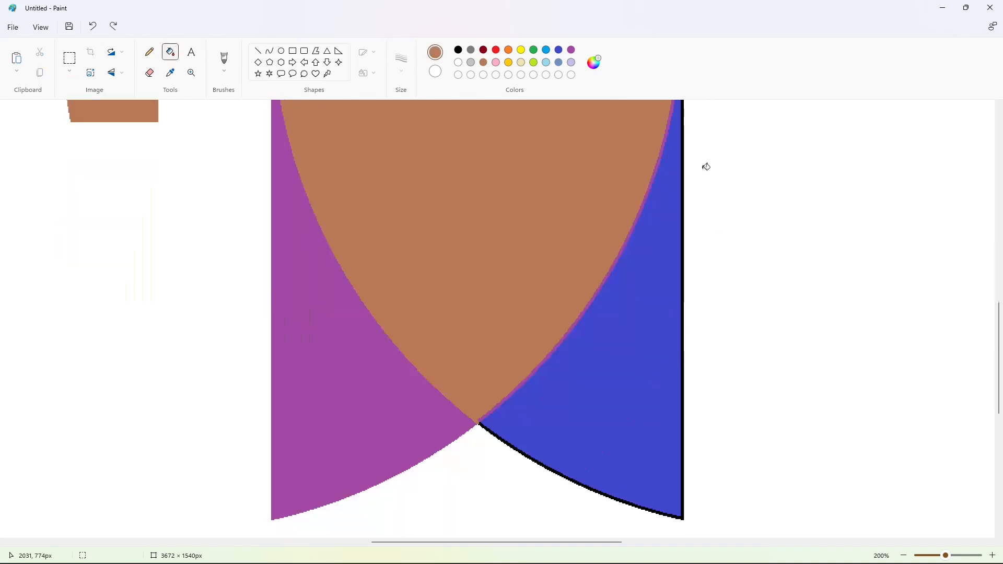
{"action": "scroll", "coordinate": [663, 185], "scroll_direction": "up", "scroll_amount": 6}
{"action": "scroll", "coordinate": [705, 329], "scroll_direction": "down", "scroll_amount": 6}
{"action": "left_click", "coordinate": [646, 193]}
{"action": "scroll", "coordinate": [821, 295], "scroll_direction": "up", "scroll_amount": 3}
- Paste the brown edge piece, flip it horizontally and place it over the black line at the lens's widest right edge
{"action": "key", "text": "ctrl+v"}
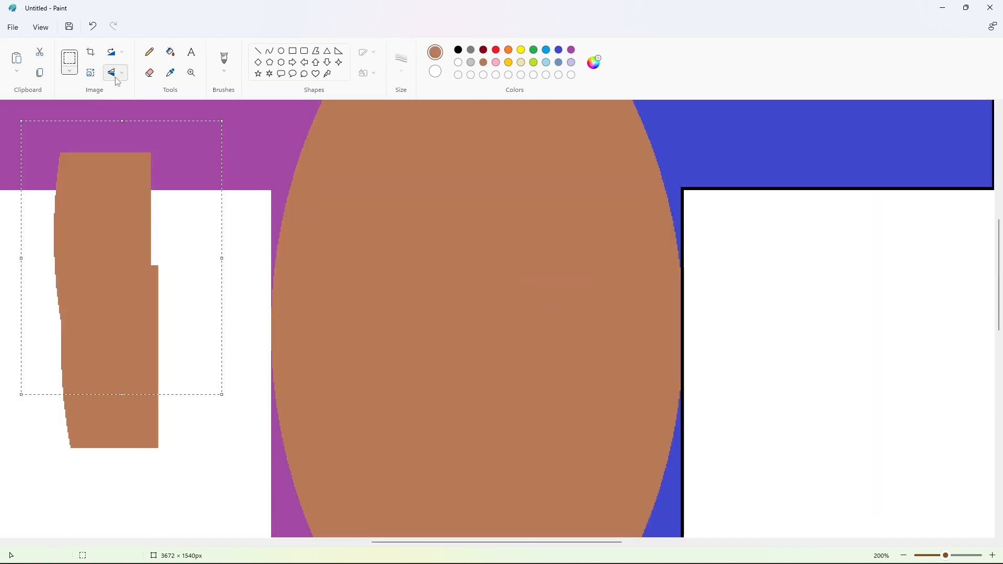
{"action": "left_click", "coordinate": [114, 74]}
{"action": "left_click", "coordinate": [115, 110]}
{"action": "left_click_drag", "start_coordinate": [124, 232], "coordinate": [620, 329]}
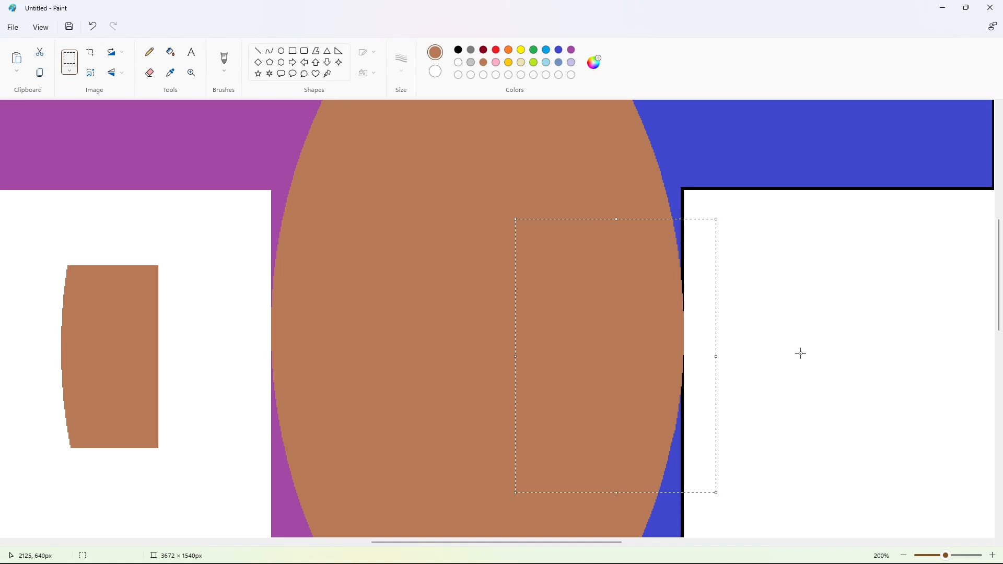
{"action": "left_click", "coordinate": [801, 353]}
{"action": "scroll", "coordinate": [801, 352], "scroll_direction": "down", "scroll_amount": 2}
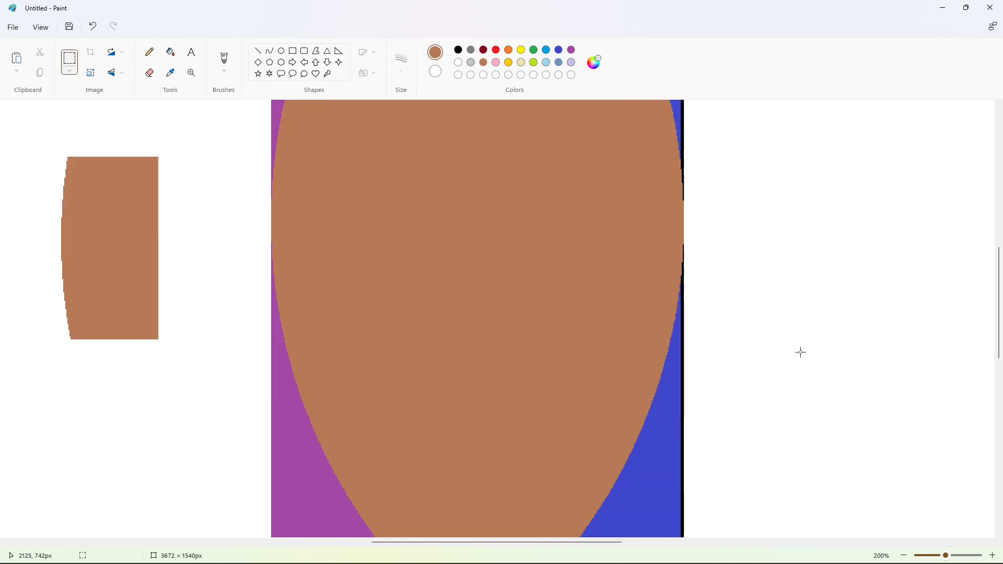
- Fill the right shape's remaining black outline segments with indigo
{"action": "left_click", "coordinate": [170, 53]}
{"action": "left_click", "coordinate": [685, 120]}
{"action": "key", "text": "ctrl+z"}
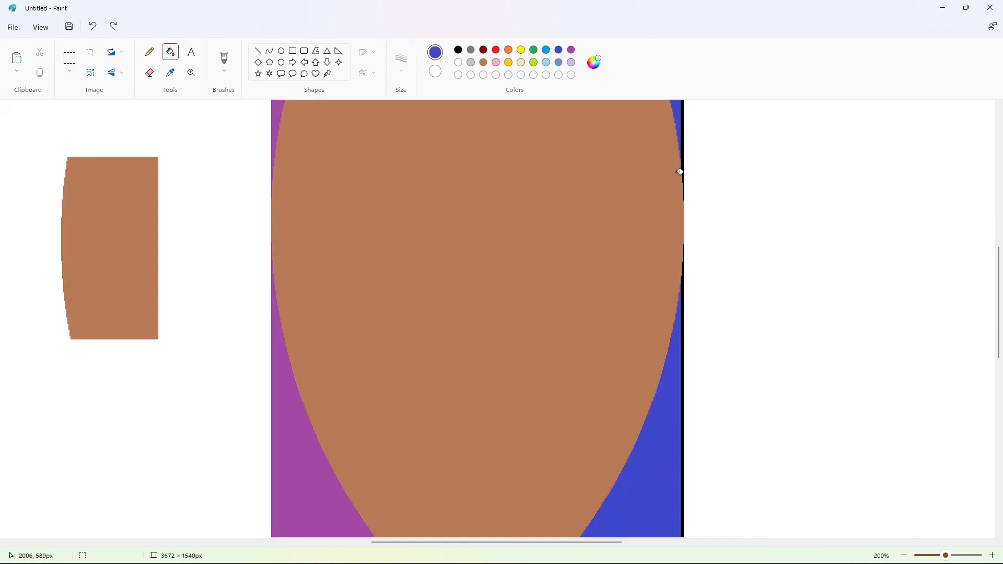
{"action": "left_click", "coordinate": [689, 298]}
{"action": "key", "text": "ctrl+z"}
{"action": "left_click", "coordinate": [682, 330]}
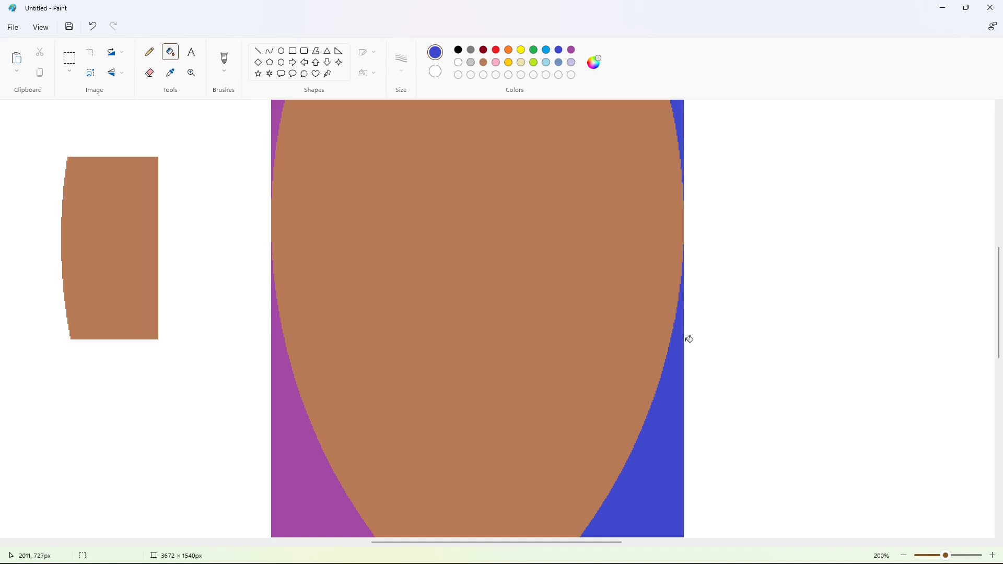
{"action": "left_click", "coordinate": [902, 555]}
{"action": "left_click", "coordinate": [902, 556]}
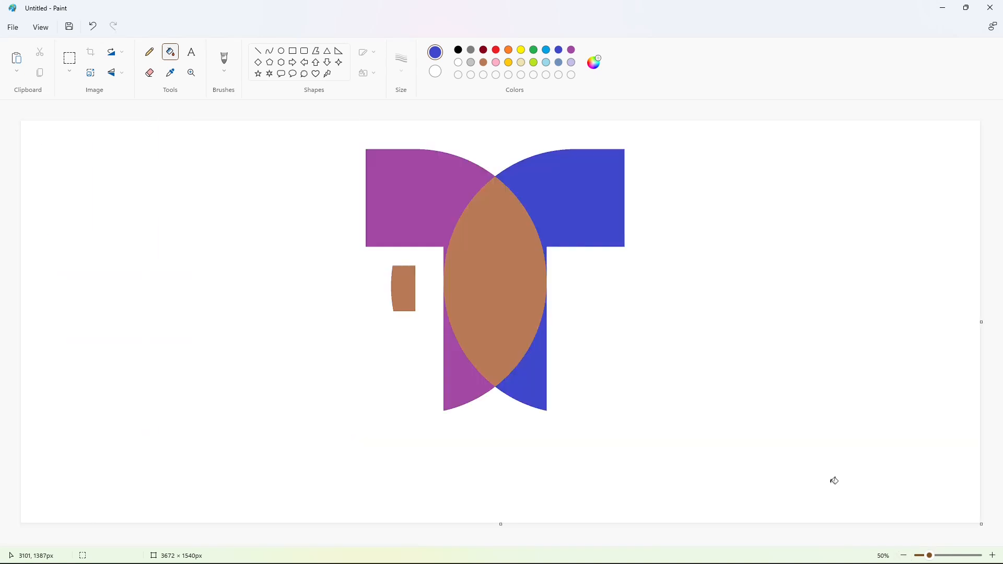
- Remove the leftover brown piece beside the logo by filling it with white, and check the finished T shape
{"action": "left_click", "coordinate": [403, 273]}
{"action": "left_click", "coordinate": [992, 555]}
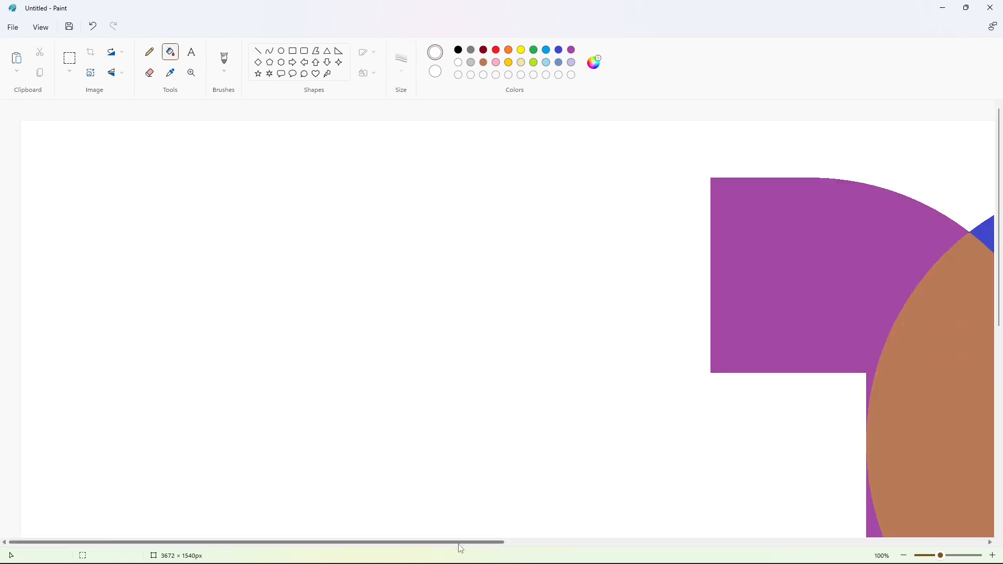
{"action": "left_click_drag", "start_coordinate": [458, 542], "coordinate": [687, 542]}
{"action": "scroll", "coordinate": [659, 498], "scroll_direction": "down", "scroll_amount": 5}
{"action": "scroll", "coordinate": [661, 498], "scroll_direction": "up", "scroll_amount": 5}
{"action": "scroll", "coordinate": [835, 468], "scroll_direction": "down", "scroll_amount": 5}
{"action": "scroll", "coordinate": [835, 468], "scroll_direction": "up", "scroll_amount": 5}
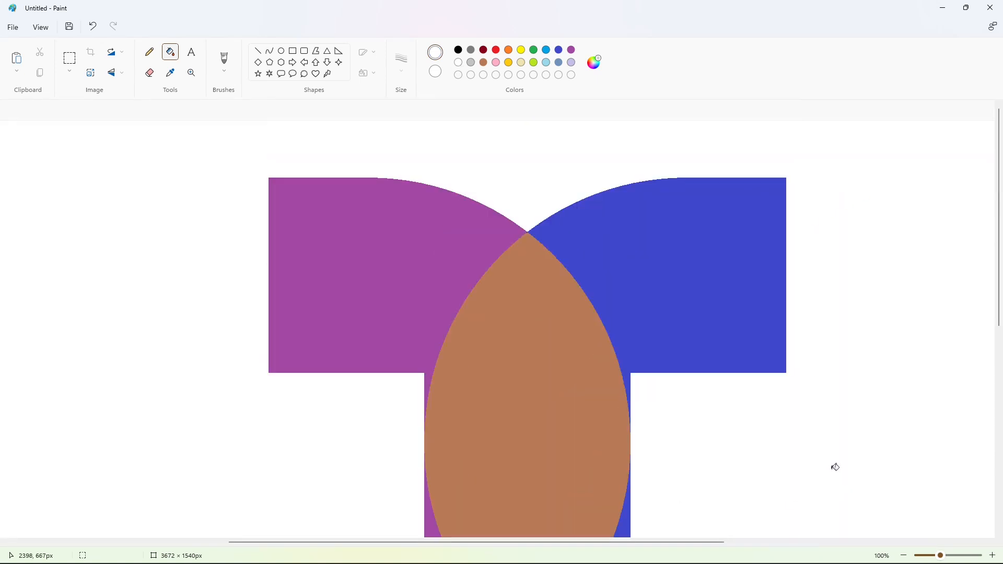
{"action": "scroll", "coordinate": [882, 440], "scroll_direction": "down", "scroll_amount": 1}
- Add the text TELEMUNDO in black
{"action": "left_click", "coordinate": [192, 52]}
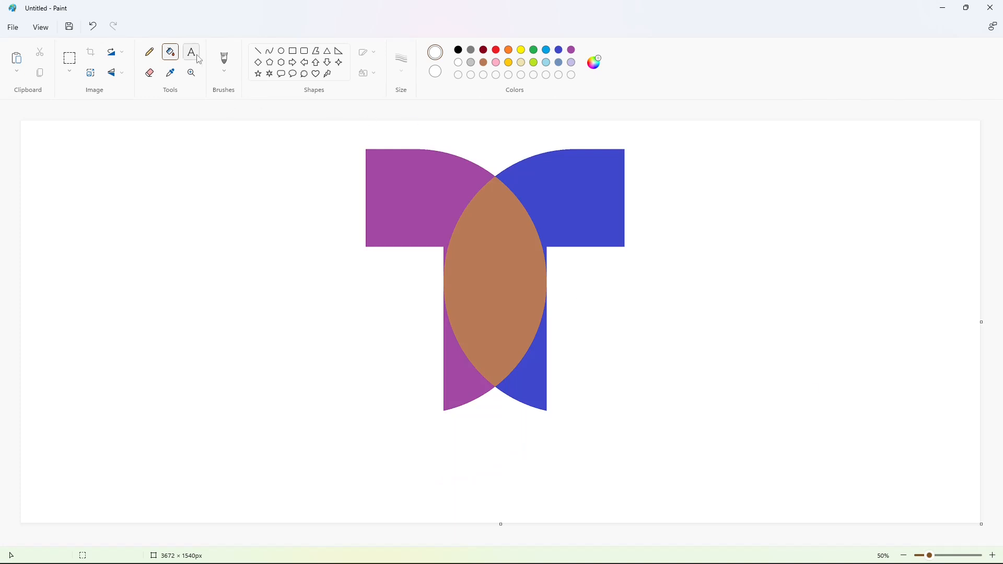
{"action": "left_click", "coordinate": [459, 50]}
{"action": "left_click", "coordinate": [273, 359]}
{"action": "type", "text": "TELEMUNDO"}
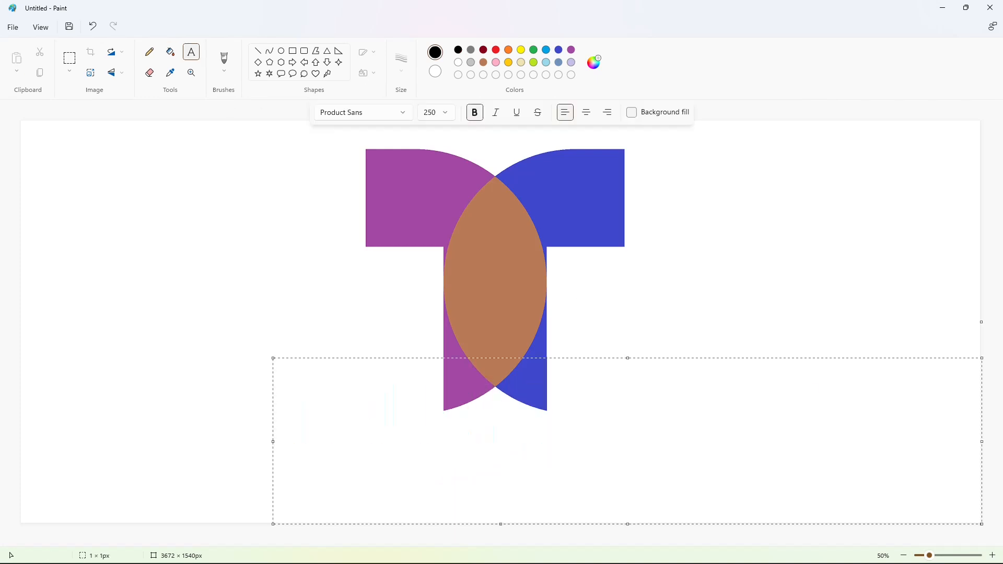
- Place the TELEMUNDO text just below the T emblem, set its font size to 200 and commit it
{"action": "left_click_drag", "start_coordinate": [273, 358], "coordinate": [286, 431]}
{"action": "key", "text": "ctrl+a"}
{"action": "left_click", "coordinate": [446, 112]}
{"action": "type", "text": "200"}
{"action": "key", "text": "Return"}
{"action": "left_click", "coordinate": [449, 450]}
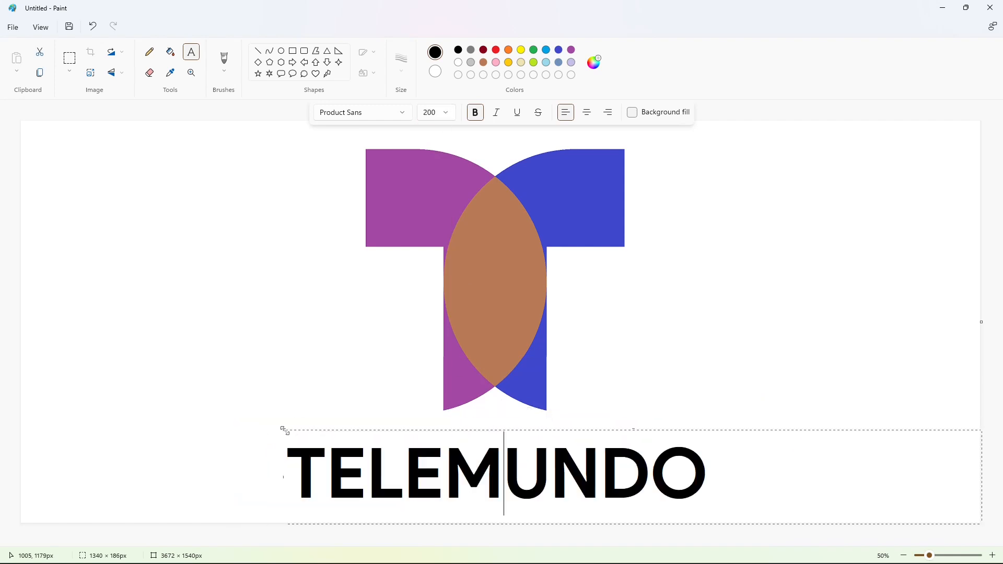
{"action": "left_click", "coordinate": [251, 379]}
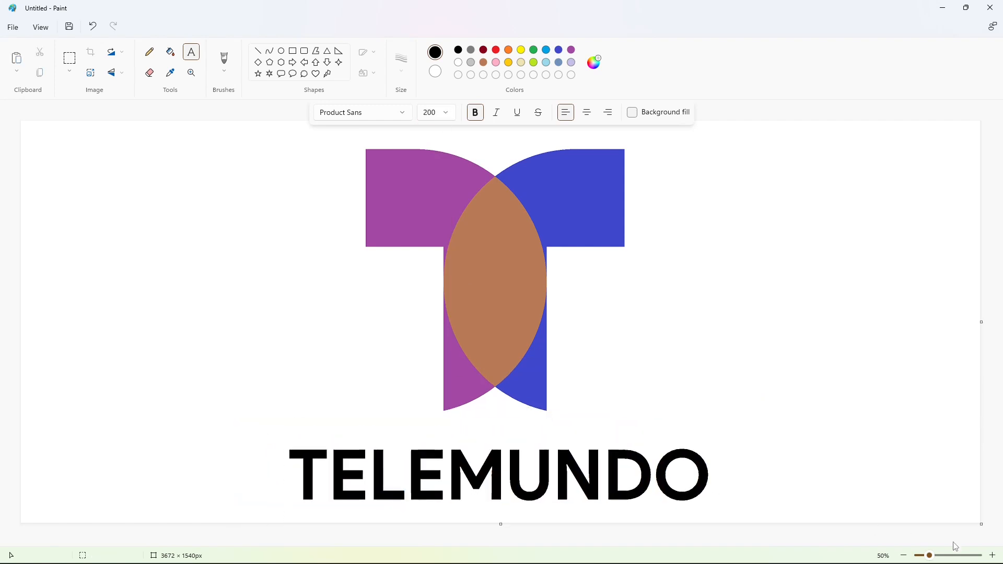
- Draw a purple circle outline of about 31 × 32 px and place it above the left end of the first T
{"action": "left_click", "coordinate": [992, 555]}
{"action": "scroll", "coordinate": [469, 452], "scroll_direction": "down", "scroll_amount": 5}
{"action": "left_click_drag", "start_coordinate": [460, 542], "coordinate": [636, 542]}
{"action": "left_click", "coordinate": [991, 555]}
{"action": "left_click_drag", "start_coordinate": [405, 541], "coordinate": [470, 542]}
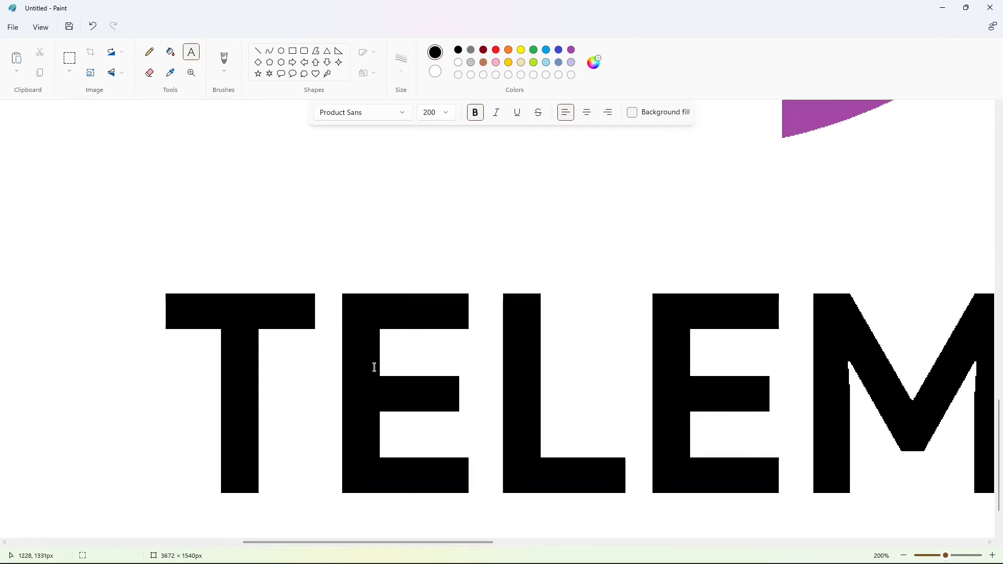
{"action": "left_click", "coordinate": [571, 49]}
{"action": "left_click", "coordinate": [281, 50]}
{"action": "mouse_move", "coordinate": [172, 300]}
{"action": "left_mouse_down"}
{"action": "mouse_move", "coordinate": [200, 327]}
{"action": "mouse_move", "coordinate": [188, 294]}
{"action": "mouse_move", "coordinate": [206, 311]}
{"action": "left_mouse_up"}
{"action": "left_click_drag", "start_coordinate": [189, 311], "coordinate": [184, 222]}
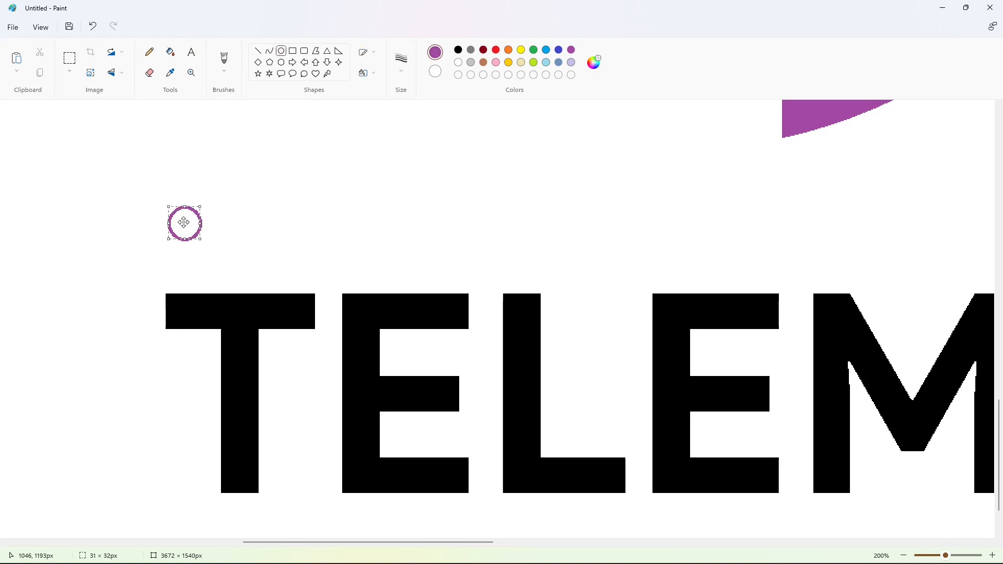
- Copy the purple circle and place one copy at each end of the T's crossbar
{"action": "left_click", "coordinate": [69, 58]}
{"action": "left_click_drag", "start_coordinate": [133, 168], "coordinate": [241, 261]}
{"action": "key", "text": "ctrl+c"}
{"action": "key", "text": "ctrl+v"}
{"action": "left_click_drag", "start_coordinate": [77, 163], "coordinate": [188, 297]}
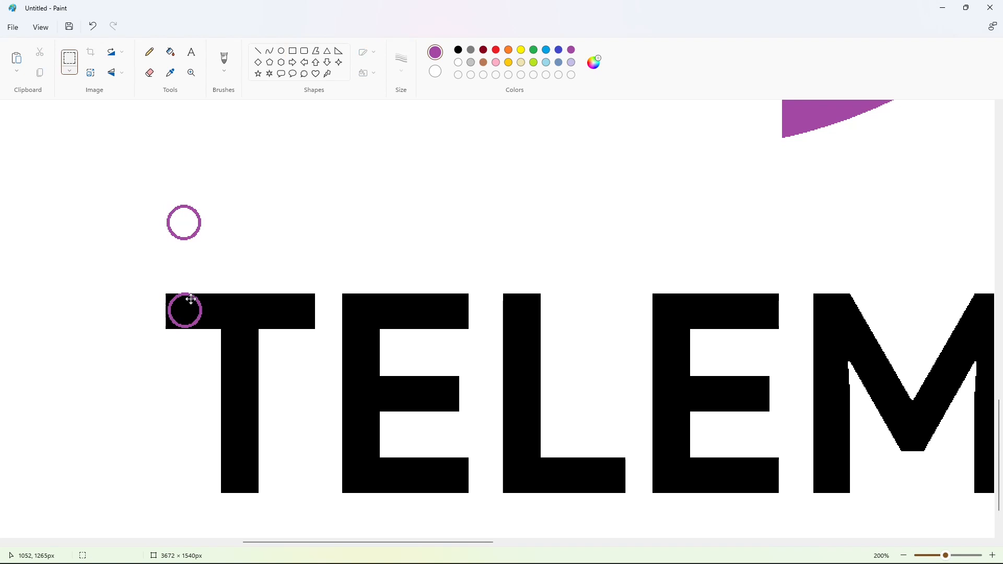
{"action": "left_click", "coordinate": [321, 298]}
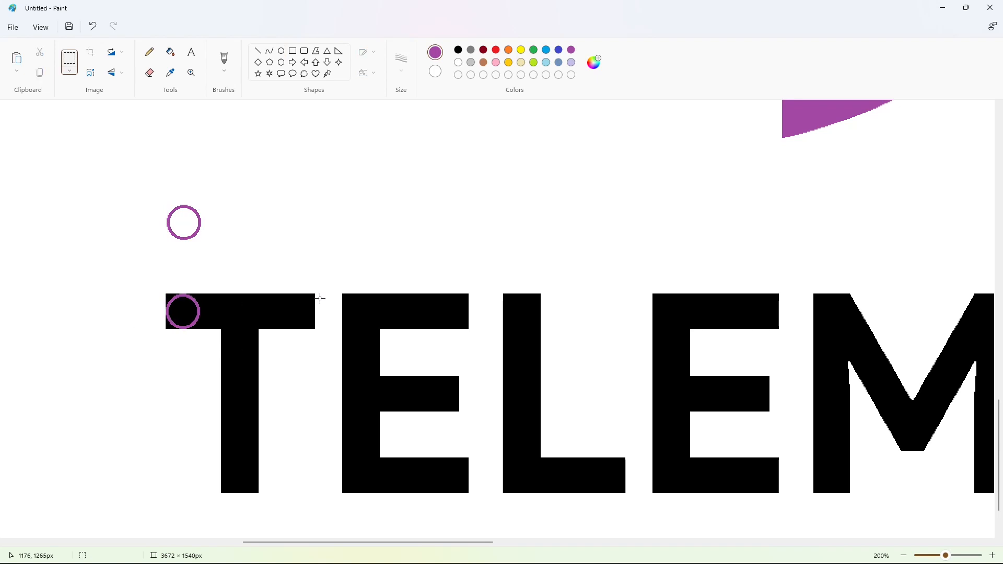
{"action": "key", "text": "ctrl+v"}
{"action": "left_click_drag", "start_coordinate": [78, 163], "coordinate": [303, 300]}
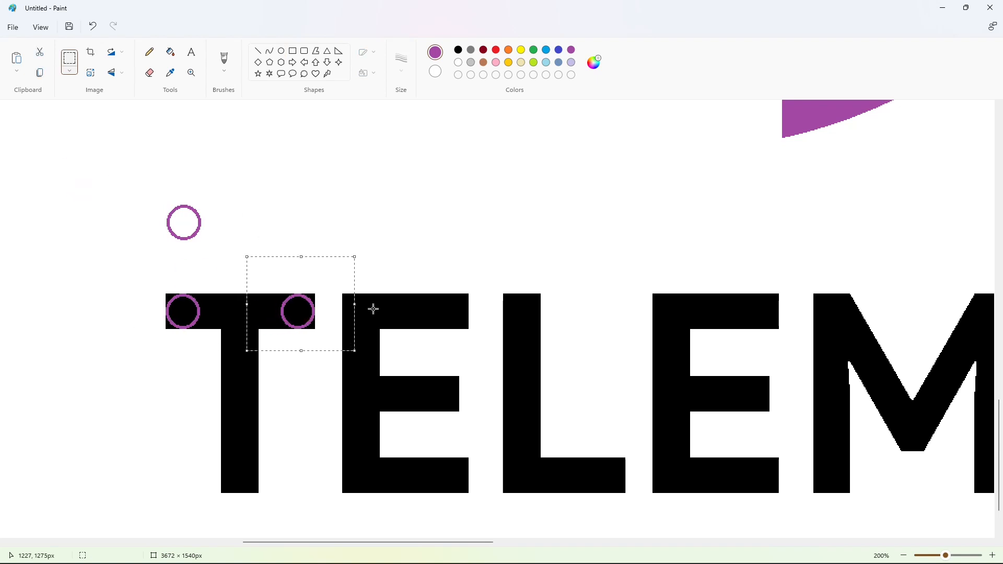
{"action": "left_click", "coordinate": [525, 306]}
- Paste two more circle copies onto the right ends of the first E's upper and lower arms
{"action": "key", "text": "ctrl+v"}
{"action": "left_click_drag", "start_coordinate": [77, 167], "coordinate": [451, 312]}
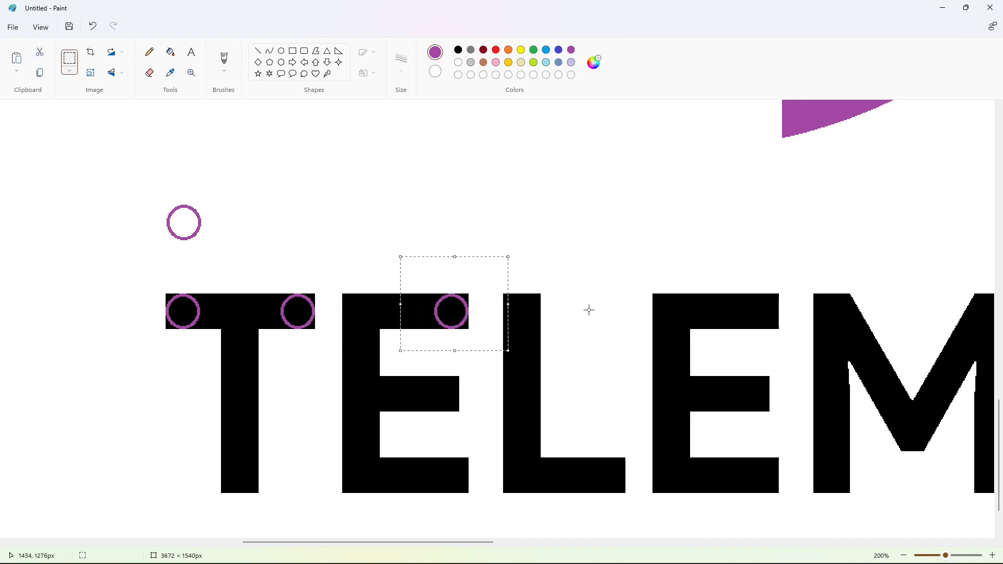
{"action": "left_click", "coordinate": [590, 310]}
{"action": "key", "text": "ctrl+v"}
{"action": "left_click_drag", "start_coordinate": [78, 173], "coordinate": [467, 475]}
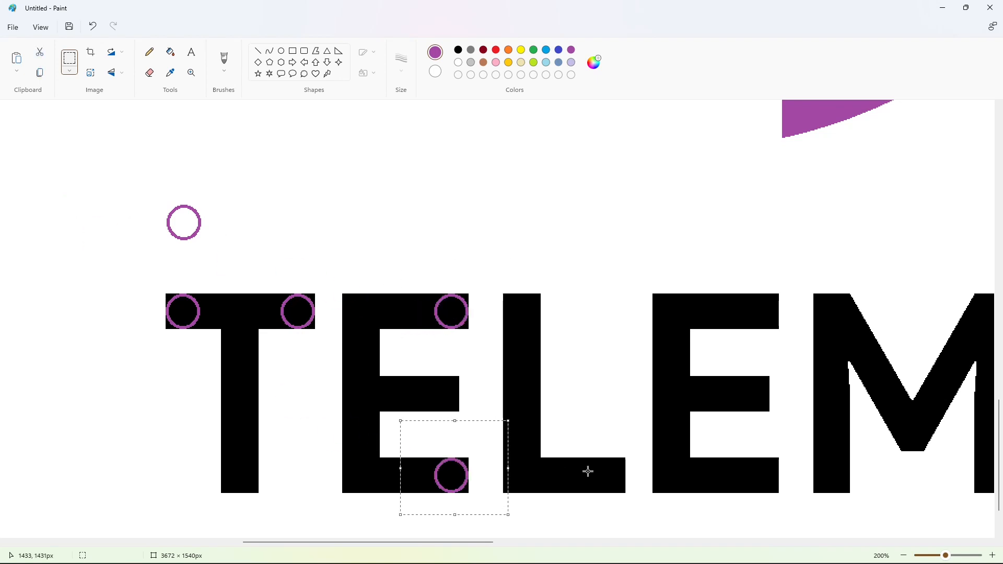
{"action": "left_click", "coordinate": [588, 472]}
- Try to fit a copy of the small circle onto the top of the L's stem
{"action": "key", "text": "ctrl+v"}
{"action": "mouse_move", "coordinate": [74, 177]}
{"action": "left_mouse_down"}
{"action": "mouse_move", "coordinate": [512, 329]}
{"action": "mouse_move", "coordinate": [522, 314]}
{"action": "mouse_move", "coordinate": [539, 342]}
{"action": "left_mouse_up"}
{"action": "key", "text": "Left"}
{"action": "key", "text": "Left"}
{"action": "key", "text": "ctrl+z"}
- Draw a wider purple circle of about 34 × 32 px to match the L's stem and place it above the letter
{"action": "left_click", "coordinate": [281, 50]}
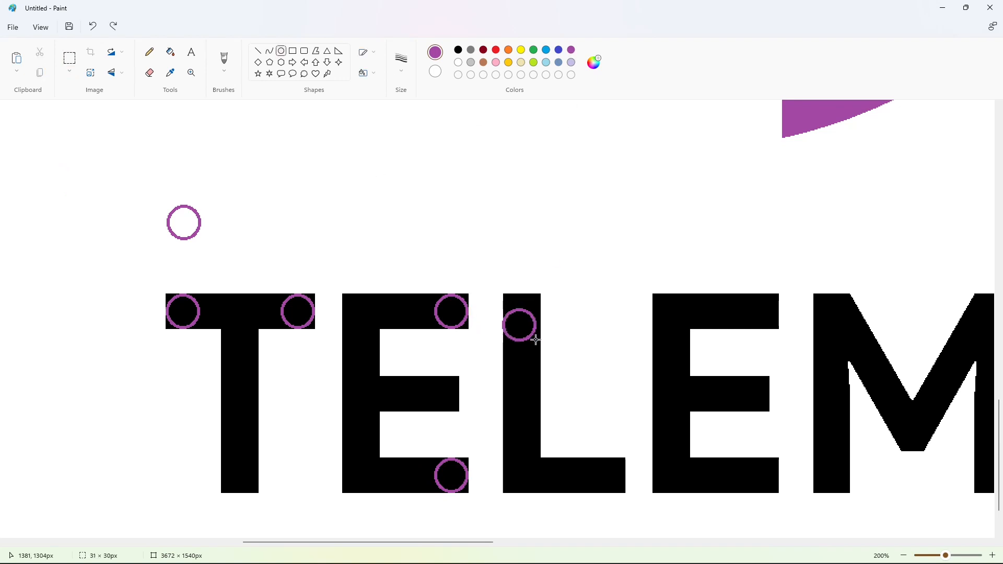
{"action": "left_click_drag", "start_coordinate": [524, 307], "coordinate": [522, 291]}
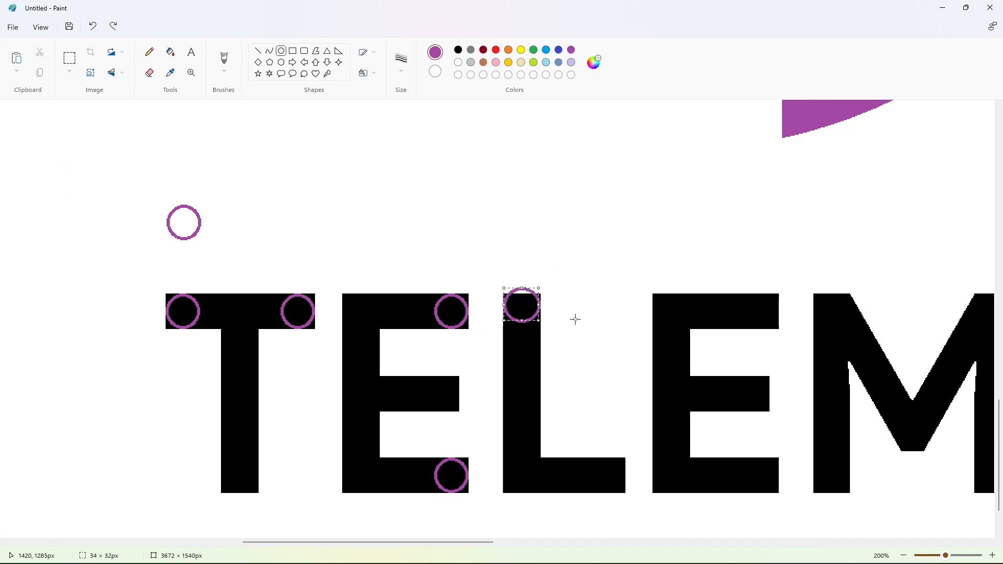
{"action": "left_click", "coordinate": [575, 319]}
- Copy the wider circle and align the copy with the top end of the L's stem
{"action": "left_click", "coordinate": [70, 60]}
{"action": "left_click_drag", "start_coordinate": [475, 200], "coordinate": [579, 283]}
{"action": "key", "text": "ctrl+c"}
{"action": "key", "text": "ctrl+v"}
{"action": "left_click_drag", "start_coordinate": [104, 165], "coordinate": [558, 315]}
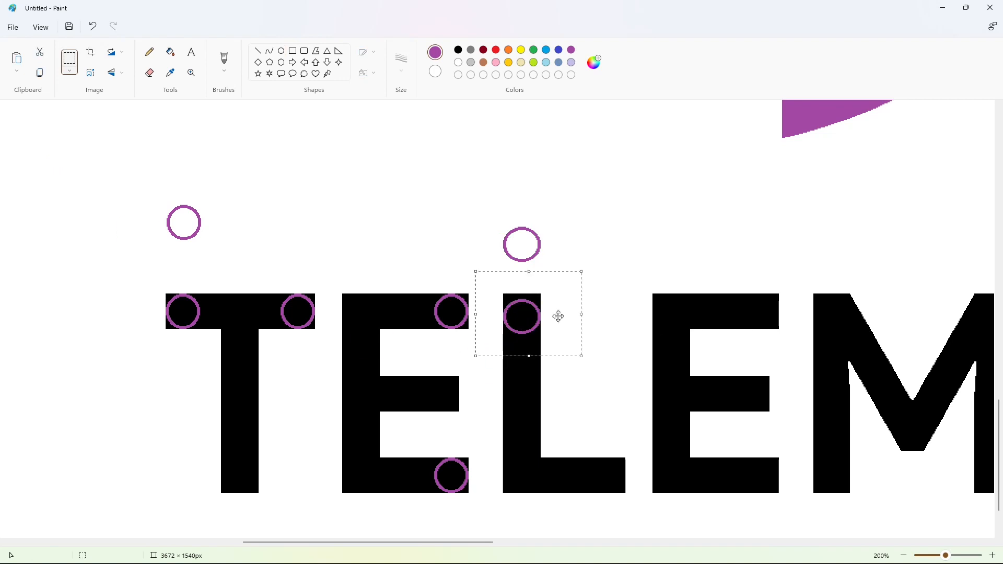
{"action": "key", "text": "Up"}
{"action": "key", "text": "Up"}
{"action": "key", "text": "Up"}
{"action": "key", "text": "Up"}
{"action": "key", "text": "Up"}
- Paste another wider circle and align it with the right end of the L's foot
{"action": "key", "text": "ctrl+v"}
{"action": "left_click_drag", "start_coordinate": [79, 168], "coordinate": [611, 477]}
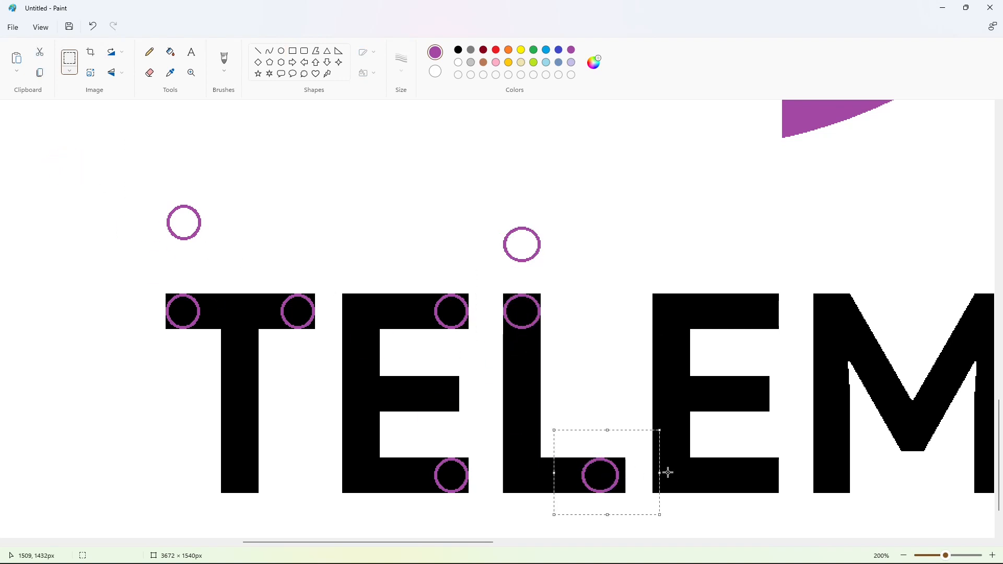
{"action": "key", "text": "Right"}
{"action": "key", "text": "Right"}
{"action": "key", "text": "Right"}
{"action": "key", "text": "Right"}
{"action": "key", "text": "Right"}
{"action": "key", "text": "Right"}
{"action": "left_click", "coordinate": [707, 481]}
- Paste two wider circle copies onto the M, one at the inner top corner of each stem
{"action": "left_click_drag", "start_coordinate": [451, 544], "coordinate": [560, 549]}
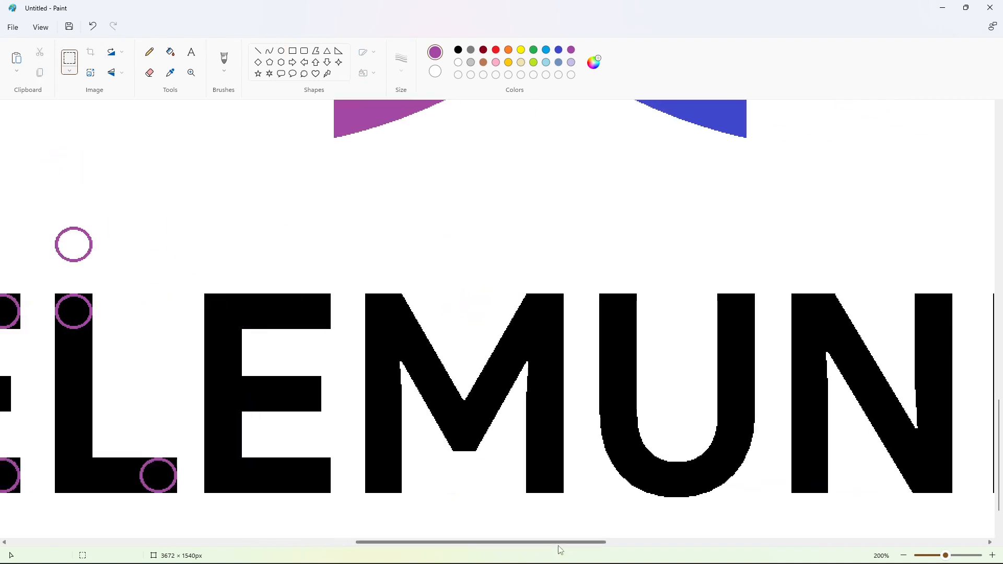
{"action": "key", "text": "ctrl+v"}
{"action": "left_click_drag", "start_coordinate": [78, 153], "coordinate": [393, 308]}
{"action": "key", "text": "Up"}
{"action": "key", "text": "Up"}
{"action": "key", "text": "Up"}
{"action": "key", "text": "Up"}
{"action": "key", "text": "Up"}
{"action": "key", "text": "Up"}
{"action": "key", "text": "Up"}
{"action": "key", "text": "Up"}
{"action": "key", "text": "Right"}
{"action": "key", "text": "Right"}
{"action": "key", "text": "Right"}
{"action": "key", "text": "Right"}
{"action": "key", "text": "Right"}
{"action": "key", "text": "Right"}
{"action": "key", "text": "Right"}
{"action": "key", "text": "Right"}
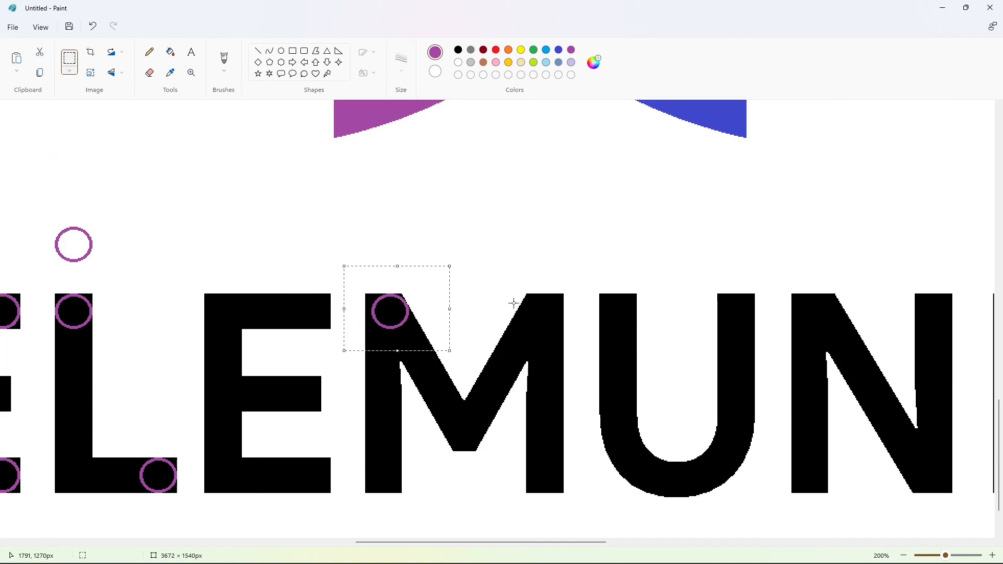
{"action": "key", "text": "ctrl+v"}
{"action": "left_click_drag", "start_coordinate": [95, 171], "coordinate": [566, 317]}
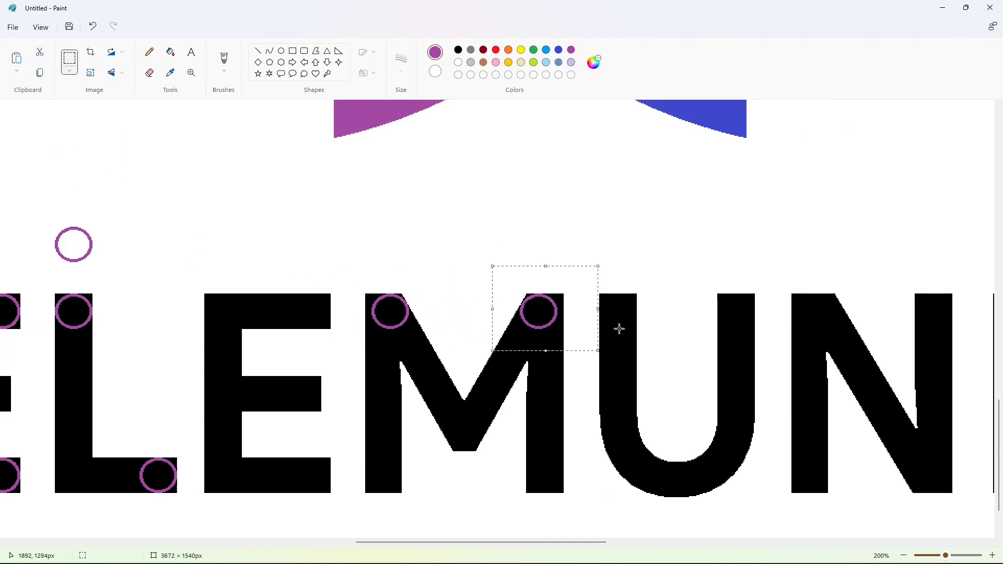
{"action": "left_click", "coordinate": [620, 329]}
- Paste two wider circle copies onto the U and align them with the tops of both stems
{"action": "key", "text": "ctrl+v"}
{"action": "left_click_drag", "start_coordinate": [67, 165], "coordinate": [618, 313]}
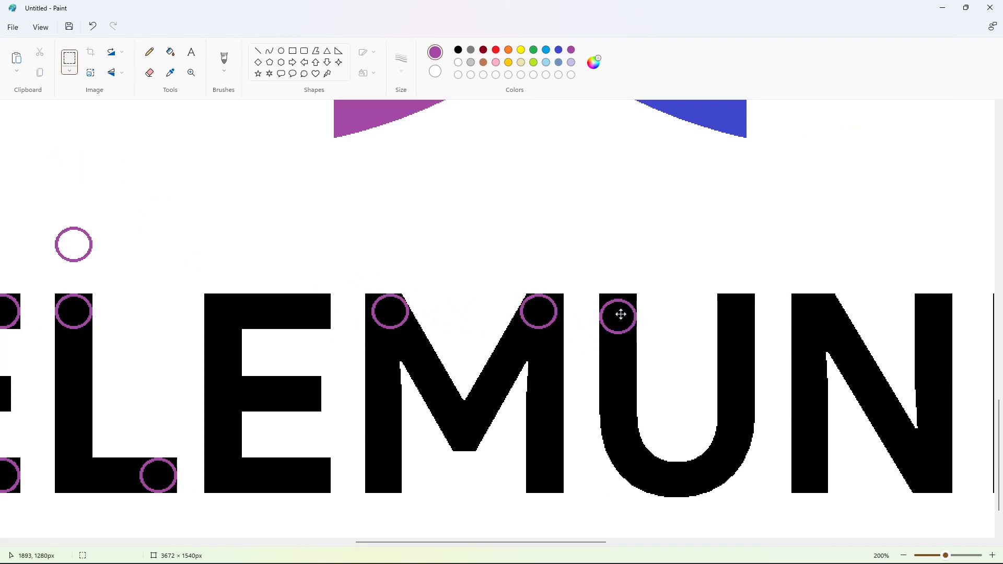
{"action": "key", "text": "Up"}
{"action": "key", "text": "Up"}
{"action": "key", "text": "Up"}
{"action": "left_click", "coordinate": [703, 339]}
{"action": "key", "text": "ctrl+v"}
{"action": "left_click_drag", "start_coordinate": [67, 165], "coordinate": [735, 312]}
{"action": "key", "text": "Up"}
{"action": "key", "text": "Up"}
{"action": "key", "text": "Right"}
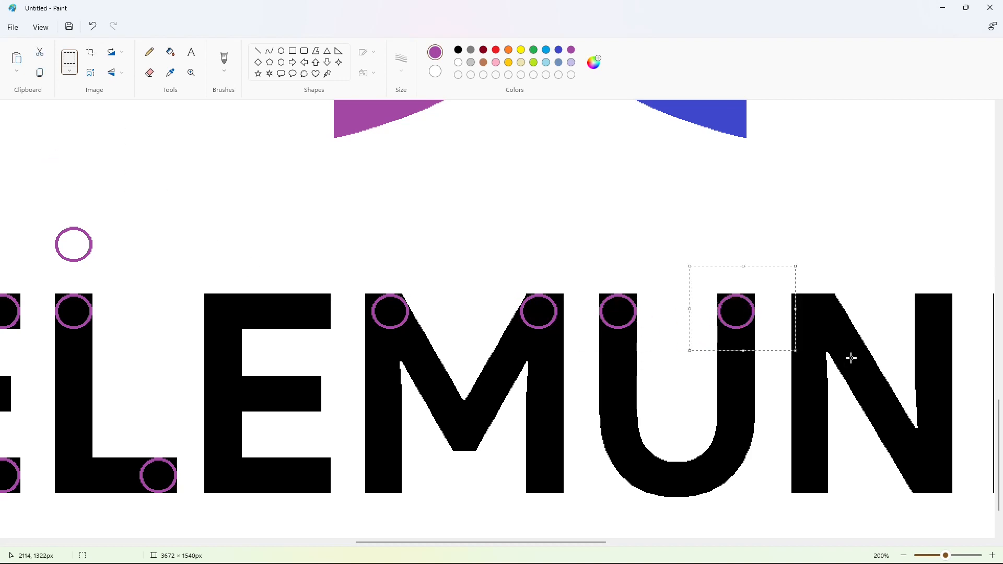
{"action": "left_click", "coordinate": [852, 359]}
- Paste two wider circle copies onto the top ends of the N's left and right stems
{"action": "left_click_drag", "start_coordinate": [517, 545], "coordinate": [604, 524]}
{"action": "key", "text": "ctrl+v"}
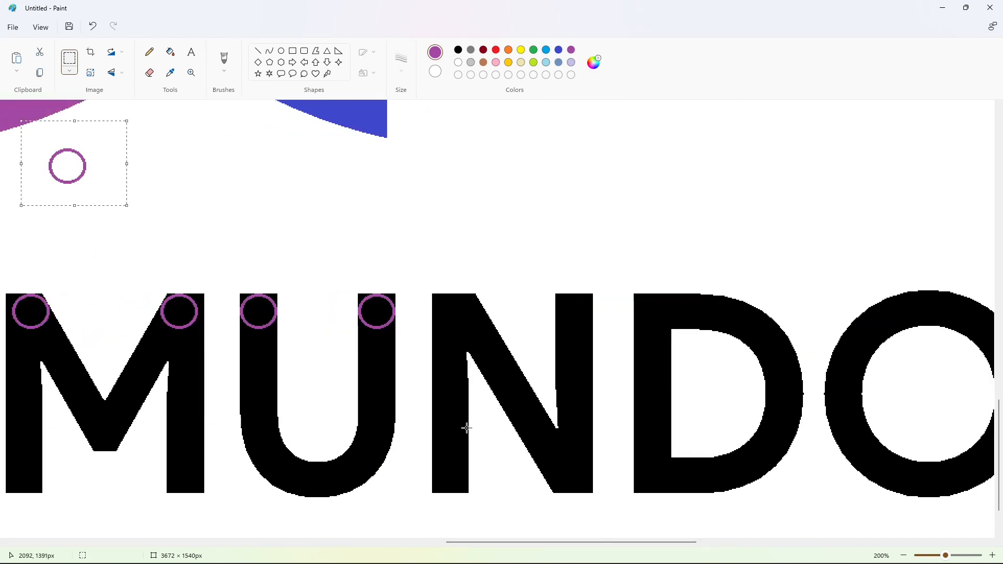
{"action": "left_click_drag", "start_coordinate": [79, 152], "coordinate": [476, 298]}
{"action": "left_click", "coordinate": [638, 307]}
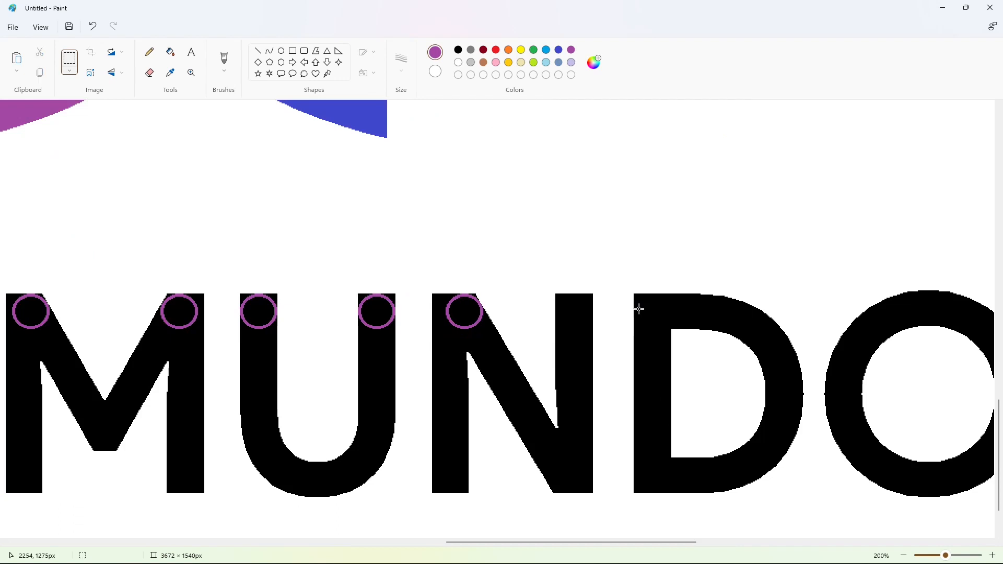
{"action": "key", "text": "ctrl+v"}
{"action": "left_click_drag", "start_coordinate": [66, 173], "coordinate": [573, 318]}
{"action": "left_click", "coordinate": [631, 353]}
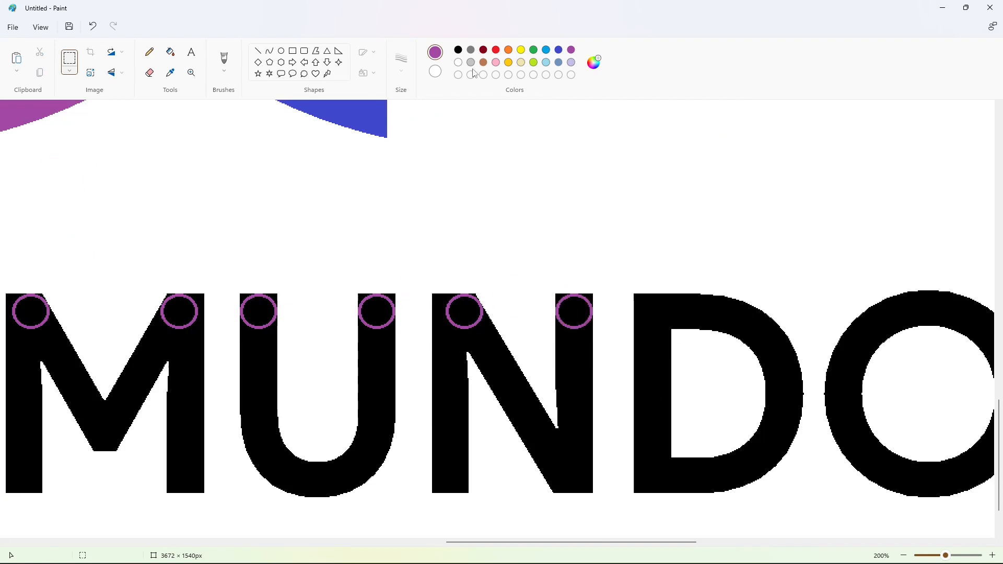
- Straighten the inner edges of the N's two stems with black vertical lines
{"action": "left_click", "coordinate": [258, 52]}
{"action": "left_click_drag", "start_coordinate": [562, 384], "coordinate": [561, 430]}
{"action": "left_click", "coordinate": [580, 413]}
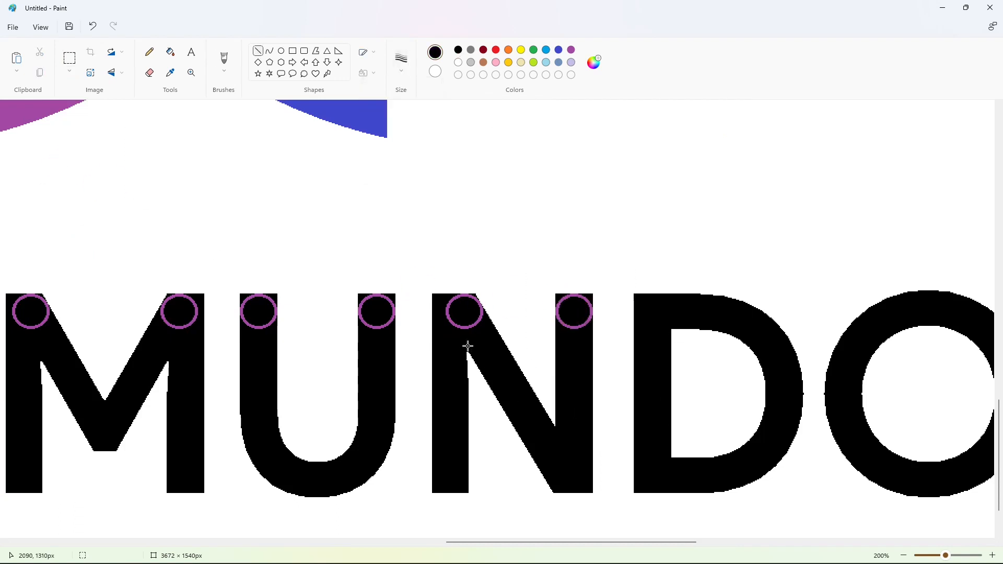
{"action": "left_click_drag", "start_coordinate": [469, 351], "coordinate": [468, 405]}
{"action": "left_click", "coordinate": [520, 401]}
- Fill the corner tips outside the circles on the T, first E and L with white
{"action": "left_click_drag", "start_coordinate": [671, 542], "coordinate": [500, 525]}
{"action": "left_click_drag", "start_coordinate": [436, 542], "coordinate": [372, 542]}
{"action": "left_click", "coordinate": [171, 52]}
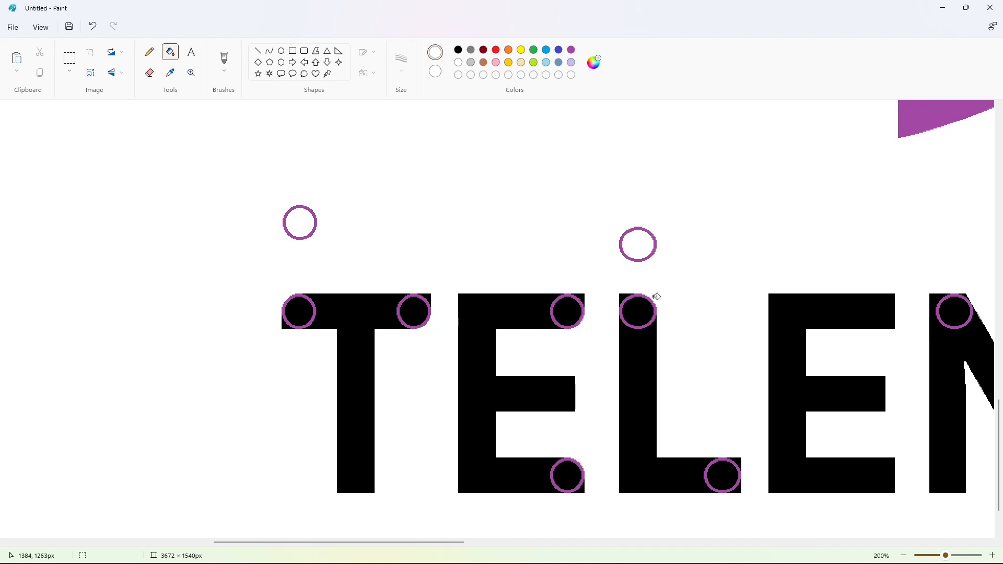
- Fill the purple circle outlines on the L, first E and T with black
{"action": "left_click_drag", "start_coordinate": [439, 541], "coordinate": [478, 542]}
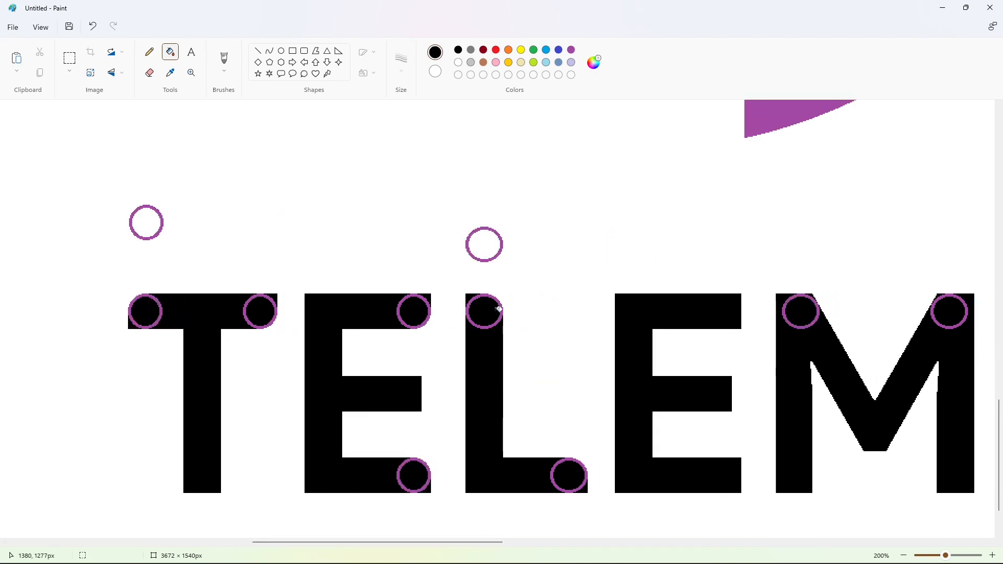
{"action": "left_click", "coordinate": [506, 309]}
{"action": "left_click", "coordinate": [572, 463]}
{"action": "left_click", "coordinate": [427, 462]}
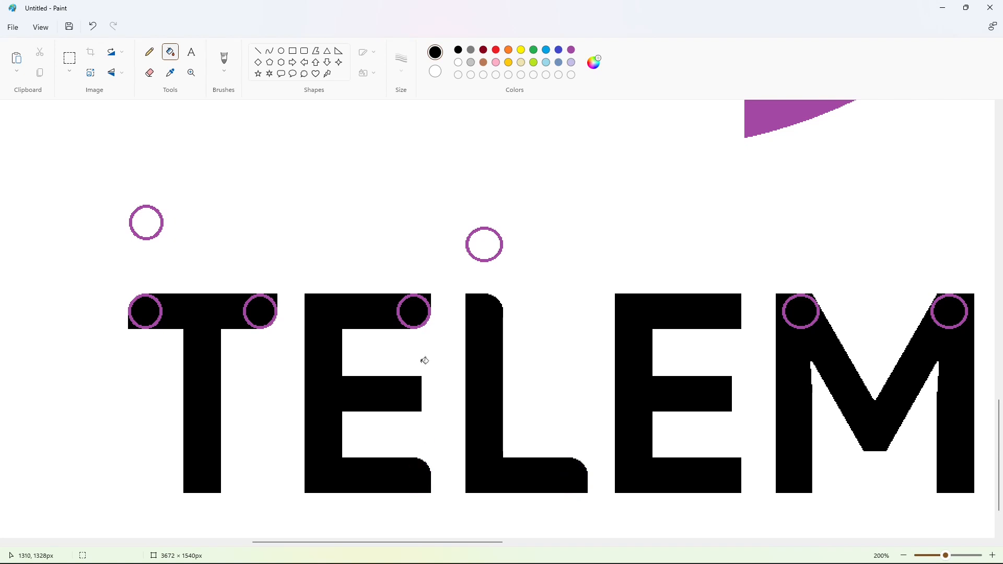
{"action": "left_click", "coordinate": [415, 325]}
{"action": "left_click", "coordinate": [278, 300]}
{"action": "left_click", "coordinate": [162, 299]}
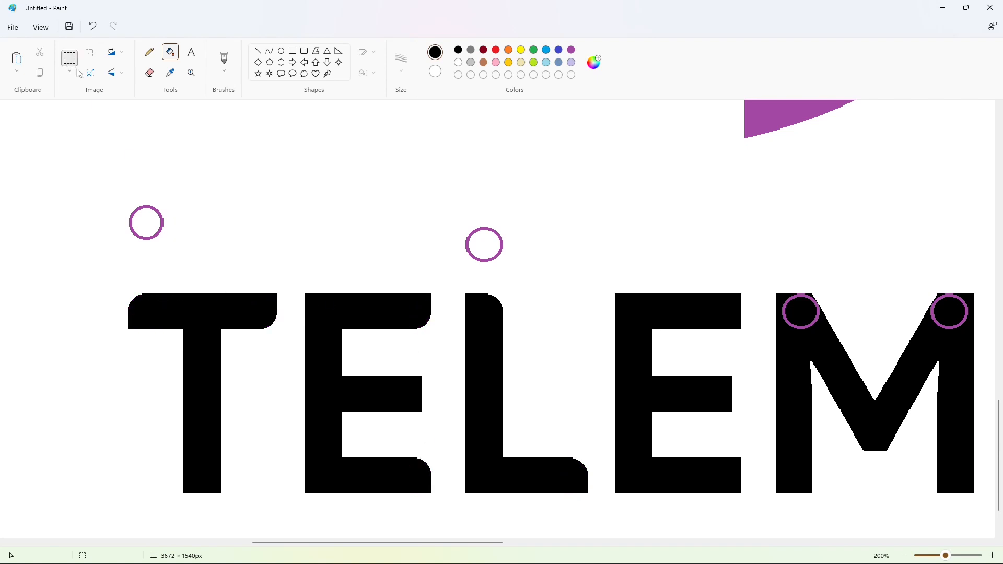
- Copy the rounded first E and fill the second E with purple
{"action": "left_click", "coordinate": [70, 58]}
{"action": "left_click_drag", "start_coordinate": [300, 256], "coordinate": [443, 499]}
{"action": "left_click", "coordinate": [568, 309]}
{"action": "left_click", "coordinate": [171, 52]}
{"action": "left_click", "coordinate": [631, 305]}
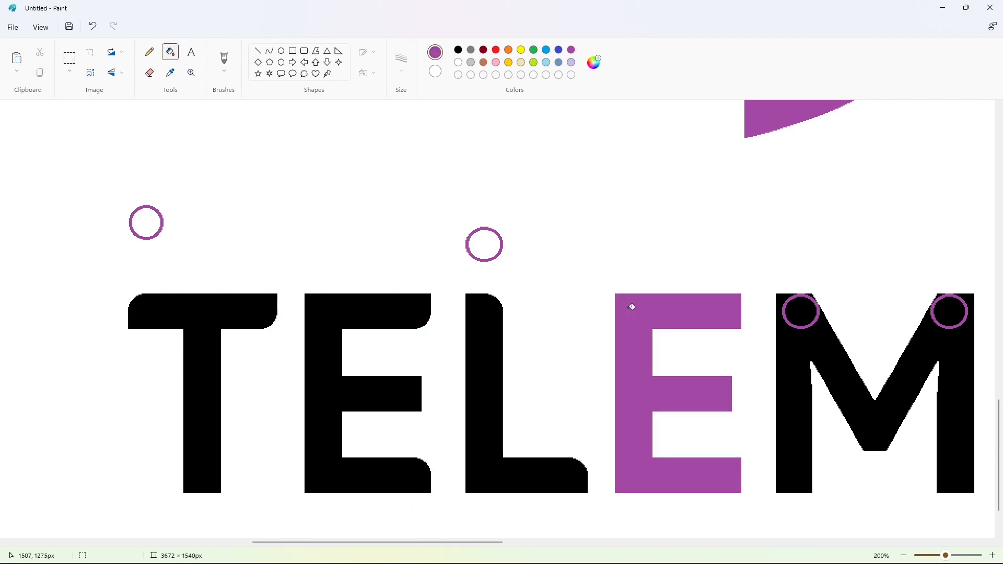
- Paste the rounded E exactly over the purple E and fill the remaining purple corner tips with white
{"action": "key", "text": "ctrl+v"}
{"action": "left_click_drag", "start_coordinate": [139, 251], "coordinate": [677, 362]}
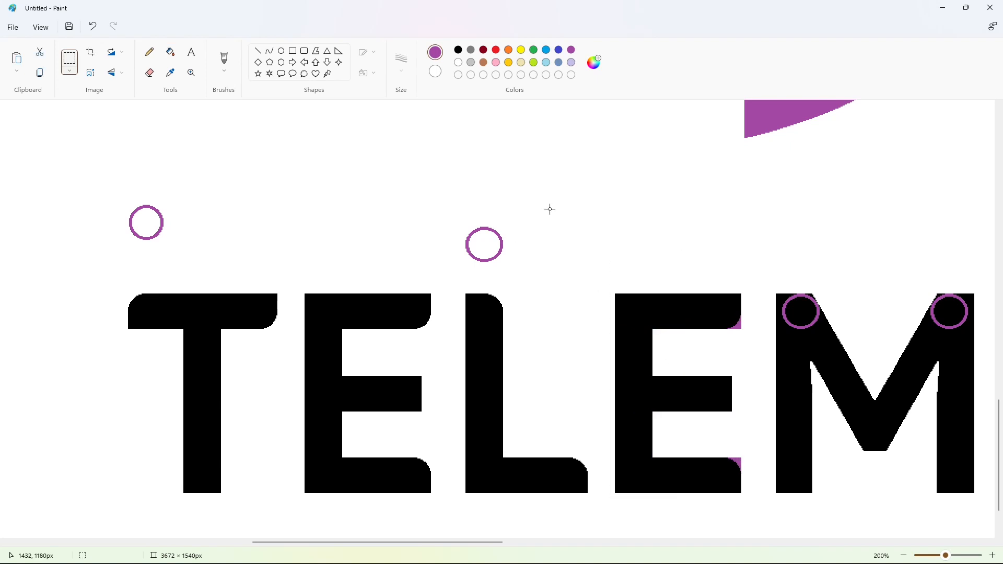
{"action": "left_click", "coordinate": [170, 52]}
- Round the M's inner top corners by filling the tips with white and the purple circle outlines with black
{"action": "scroll", "coordinate": [491, 523], "scroll_direction": "right", "scroll_amount": 8}
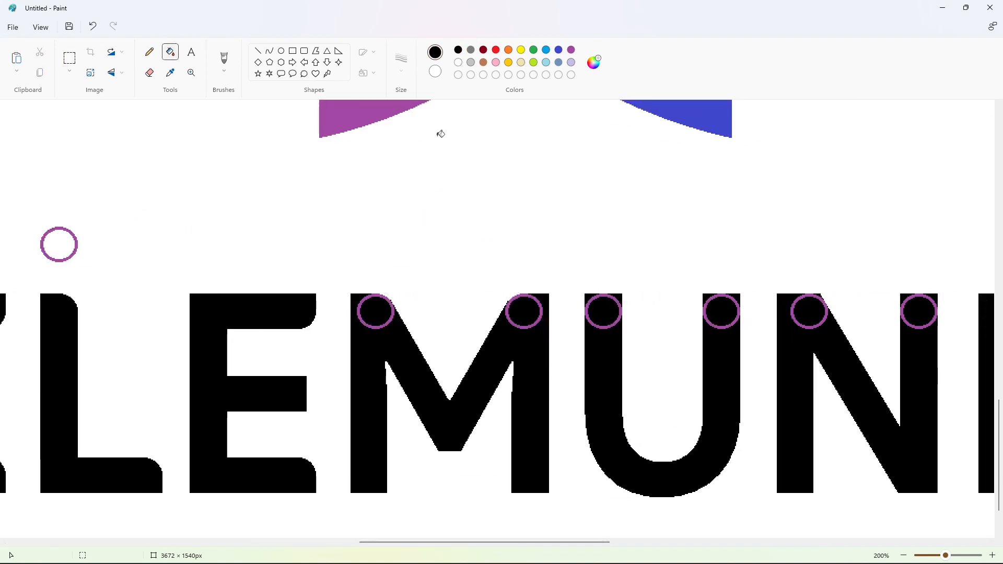
{"action": "left_click", "coordinate": [390, 298]}
{"action": "left_click", "coordinate": [507, 311]}
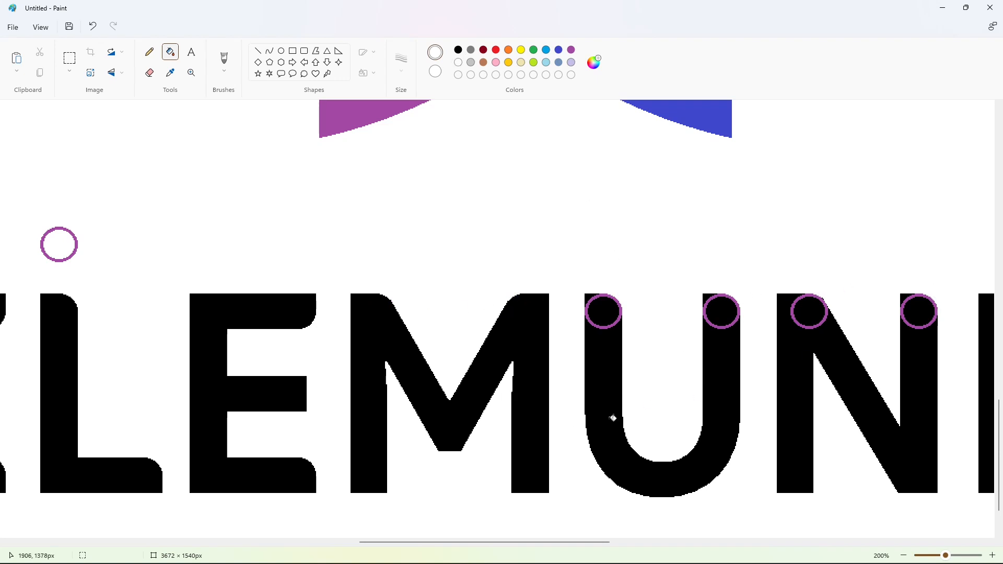
- Round the top right corners of the U's and N's stems, filling the tips with white and the circle outlines with black
{"action": "left_click", "coordinate": [590, 309]}
{"action": "left_click", "coordinate": [701, 313]}
{"action": "left_click", "coordinate": [795, 310]}
{"action": "left_click", "coordinate": [906, 311]}
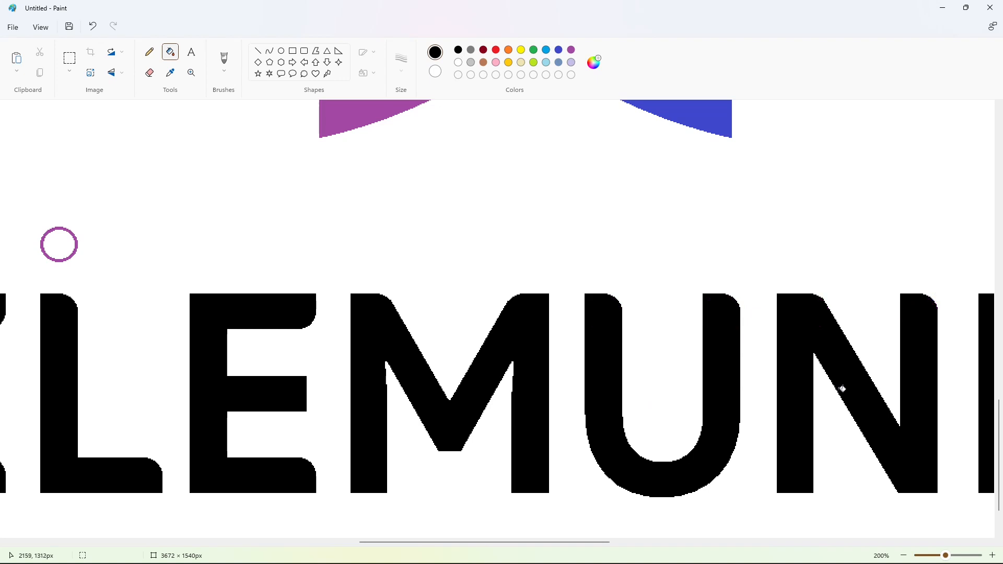
- Clear the leftover purple circles above the lettering with white, and select and copy the whole TELEMUNDO wordmark
{"action": "scroll", "coordinate": [701, 544], "scroll_direction": "right", "scroll_amount": 8}
{"action": "scroll", "coordinate": [907, 560], "scroll_direction": "left", "scroll_amount": 4}
{"action": "left_click", "coordinate": [905, 556]}
{"action": "left_click", "coordinate": [905, 557]}
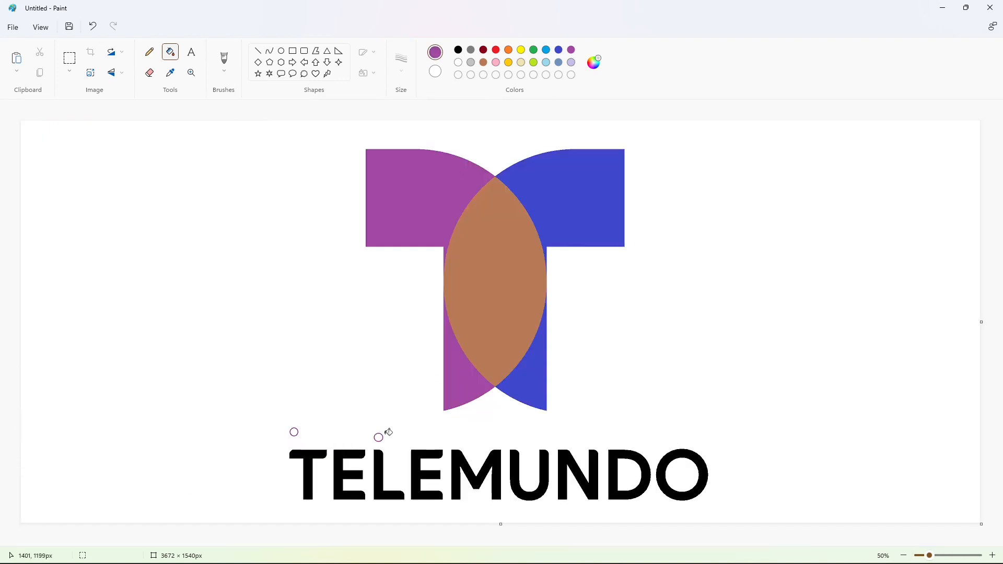
{"action": "left_click", "coordinate": [69, 57]}
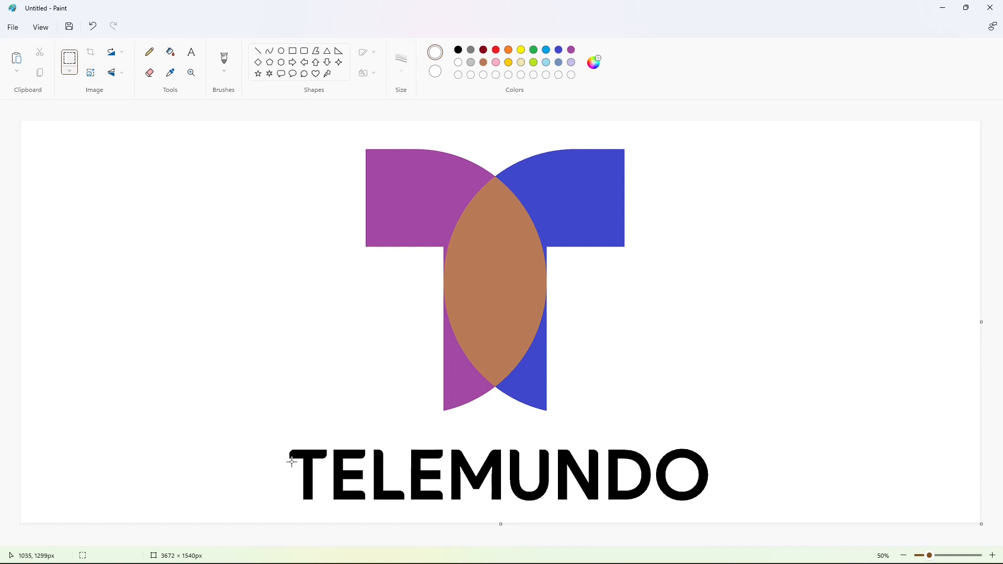
{"action": "mouse_move", "coordinate": [287, 448]}
{"action": "left_mouse_down"}
{"action": "mouse_move", "coordinate": [414, 499]}
{"action": "mouse_move", "coordinate": [710, 504]}
{"action": "left_mouse_up"}
- Wipe out the original wordmark by filling the canvas background with black and refilling it with white
{"action": "key", "text": "Escape"}
{"action": "left_click", "coordinate": [170, 51]}
{"action": "left_click", "coordinate": [458, 50]}
{"action": "left_click", "coordinate": [248, 213]}
{"action": "left_click", "coordinate": [458, 63]}
{"action": "left_click", "coordinate": [232, 249]}
- Paste the copied TELEMUNDO wordmark and position it centred beneath the T emblem with a small gap
{"action": "key", "text": "ctrl+v"}
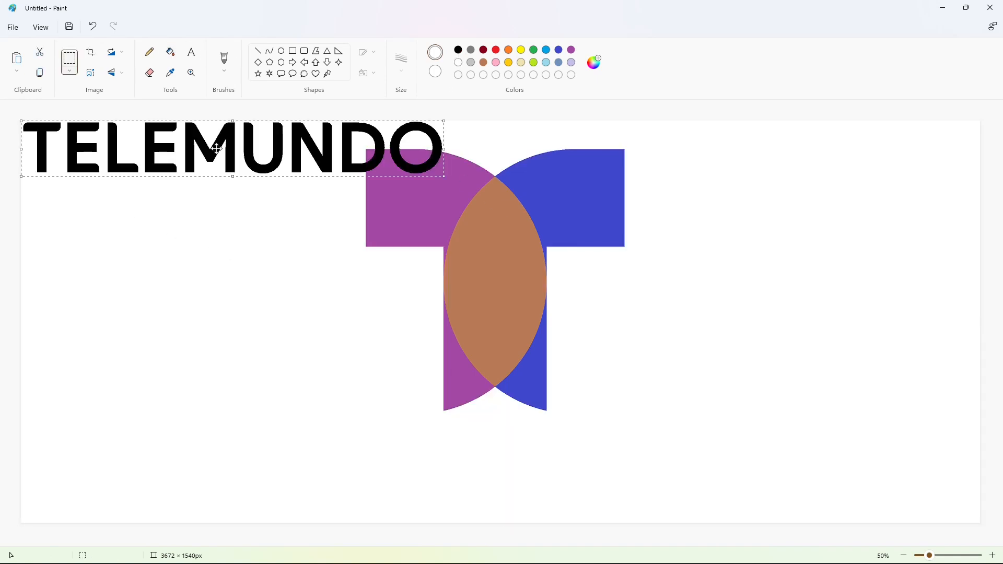
{"action": "left_click_drag", "start_coordinate": [234, 151], "coordinate": [499, 425]}
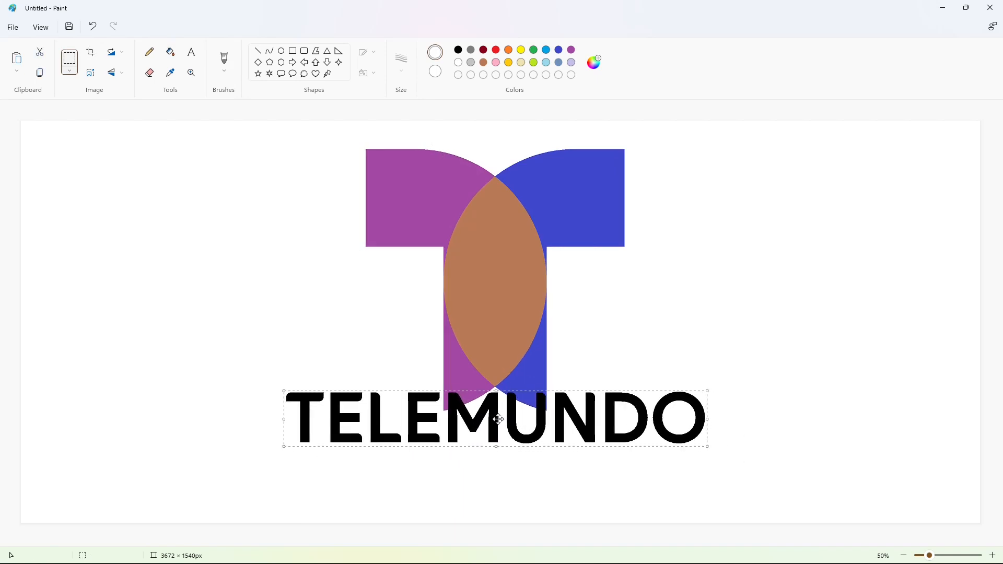
{"action": "key", "text": "Down"}
{"action": "key", "text": "Down"}
{"action": "key", "text": "Down"}
{"action": "key", "text": "Down"}
{"action": "key", "text": "Down"}
{"action": "key", "text": "Down"}
{"action": "key", "text": "Down"}
{"action": "key", "text": "Down"}
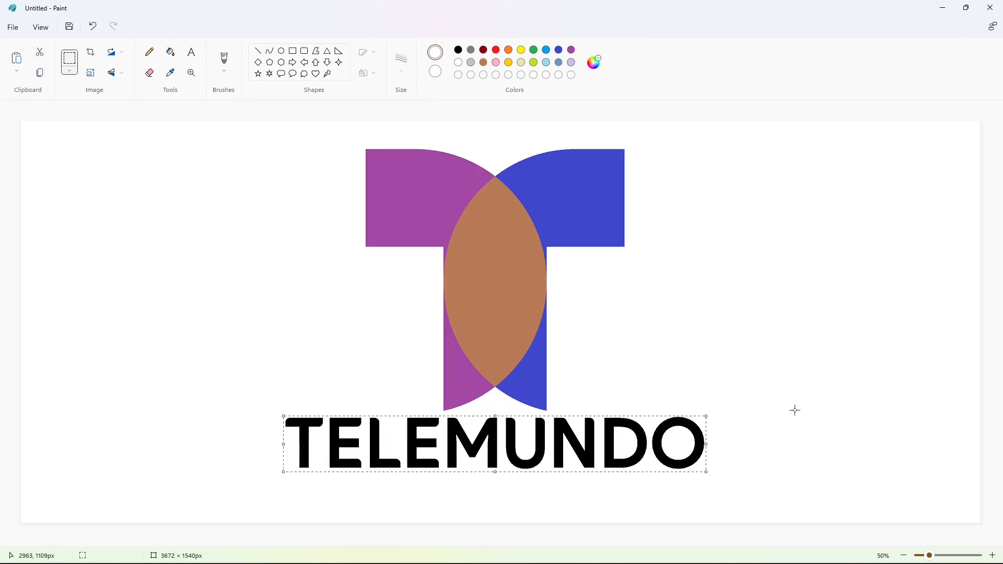
- Mix a very dark navy custom colour by darkening the palette's blue-gray
{"action": "double_click", "coordinate": [558, 60]}
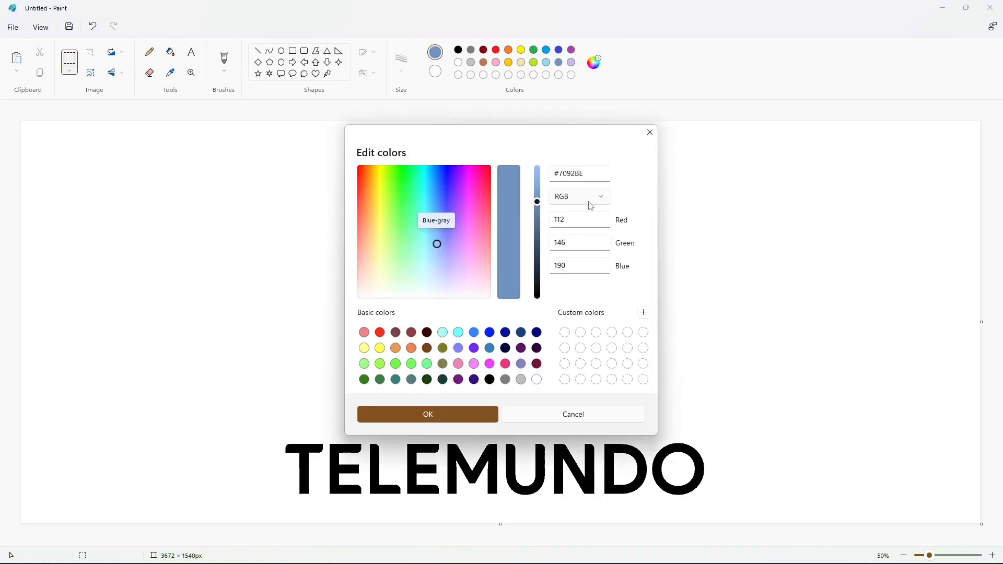
{"action": "left_click_drag", "start_coordinate": [538, 206], "coordinate": [537, 273]}
{"action": "left_click", "coordinate": [466, 416]}
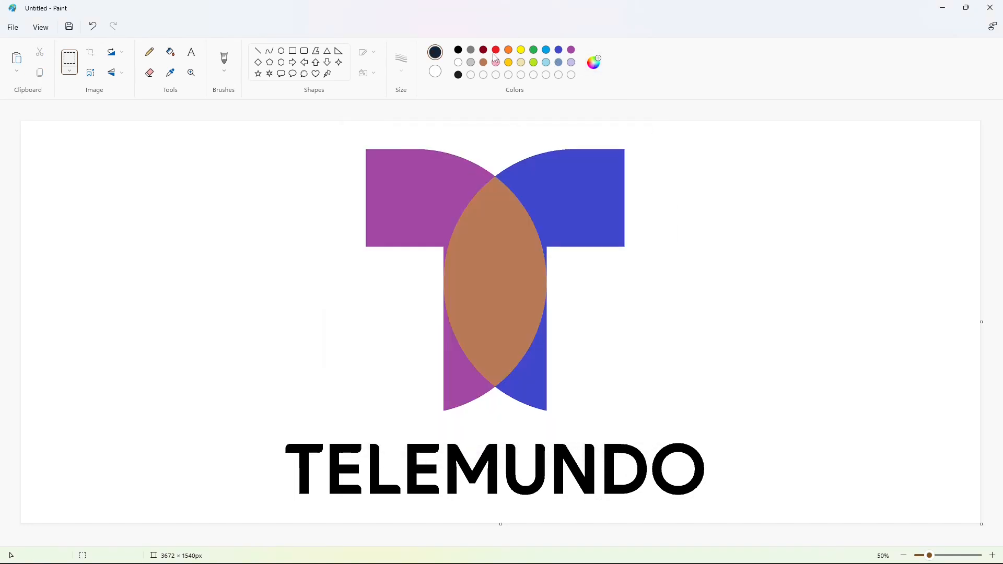
- Mix a slightly darker custom shade of the palette's red and fill the emblem's brown central overlap with it
{"action": "left_click", "coordinate": [496, 50]}
{"action": "left_click", "coordinate": [594, 62]}
{"action": "left_click_drag", "start_coordinate": [538, 179], "coordinate": [540, 207]}
{"action": "left_click", "coordinate": [449, 414]}
{"action": "left_click", "coordinate": [171, 52]}
{"action": "left_click", "coordinate": [500, 228]}
- Fill the emblem's indigo pieces with red and its purple pieces with dark red
{"action": "left_click", "coordinate": [496, 49]}
{"action": "left_click", "coordinate": [574, 209]}
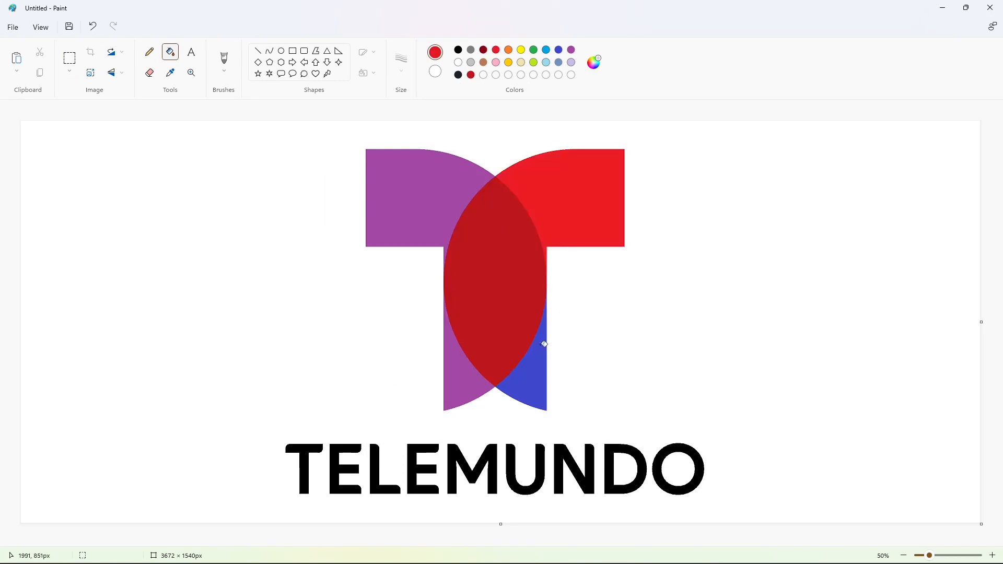
{"action": "left_click", "coordinate": [461, 364]}
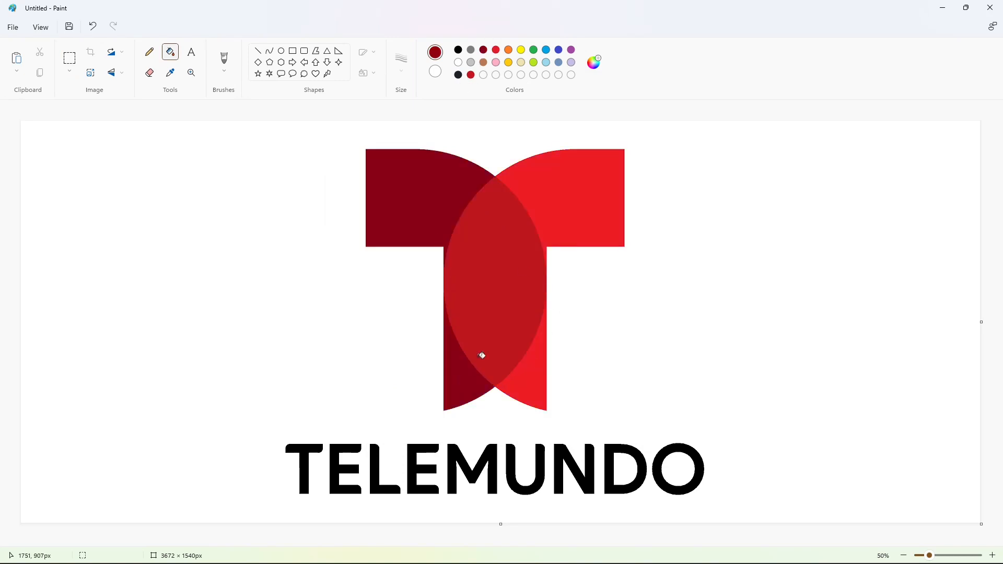
- Fill every letter of the TELEMUNDO wordmark with the custom dark navy colour
{"action": "left_click", "coordinate": [458, 75]}
{"action": "left_click", "coordinate": [316, 450]}
{"action": "left_click", "coordinate": [335, 453]}
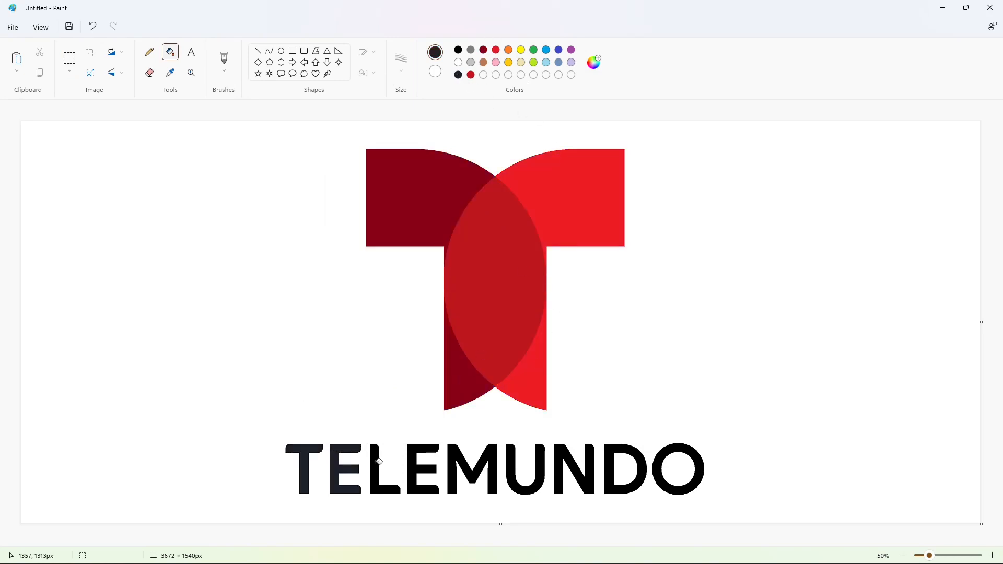
{"action": "left_click", "coordinate": [378, 462]}
{"action": "left_click", "coordinate": [414, 460]}
{"action": "left_click", "coordinate": [457, 465]}
{"action": "left_click", "coordinate": [513, 469]}
{"action": "left_click", "coordinate": [561, 468]}
{"action": "left_click", "coordinate": [616, 467]}
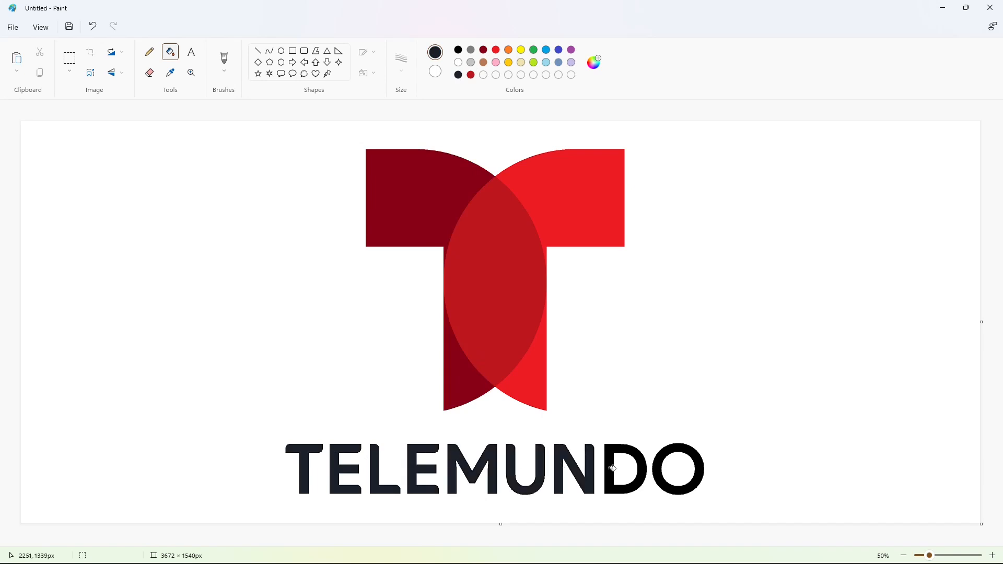
{"action": "left_click", "coordinate": [656, 469]}
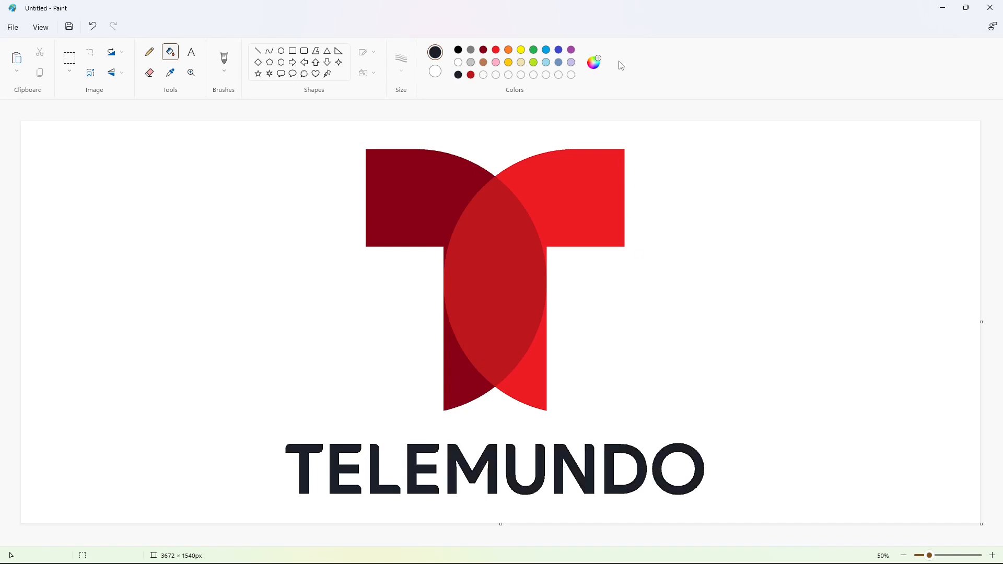